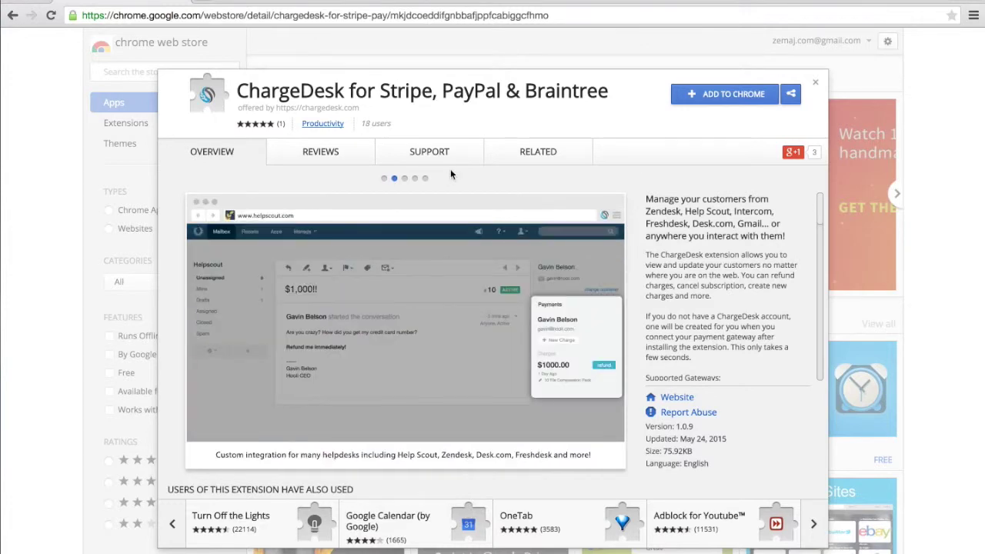
- Add ChargeDesk for Stripe, PayPal & Braintree to Chrome from the Web Store and accept its permissions
click(427, 179)
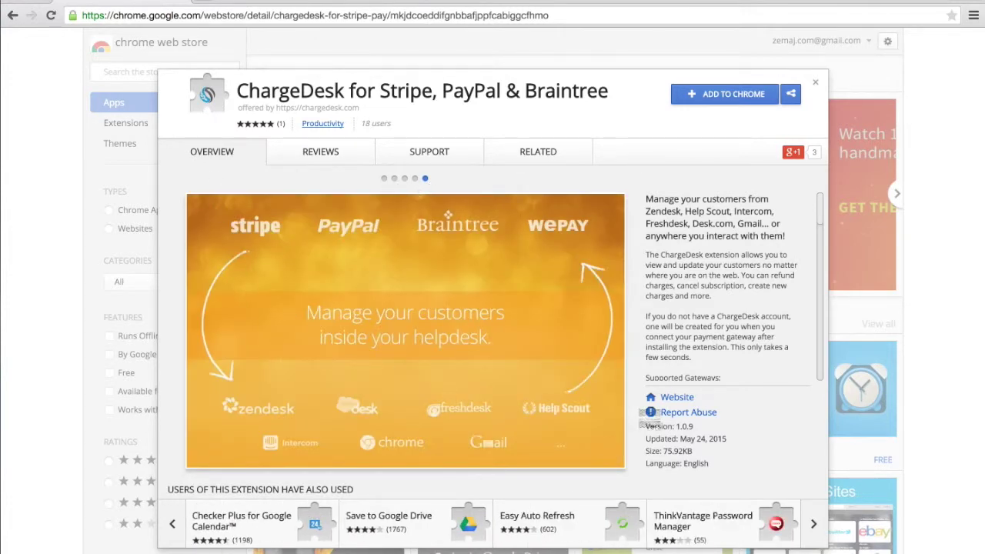
click(749, 94)
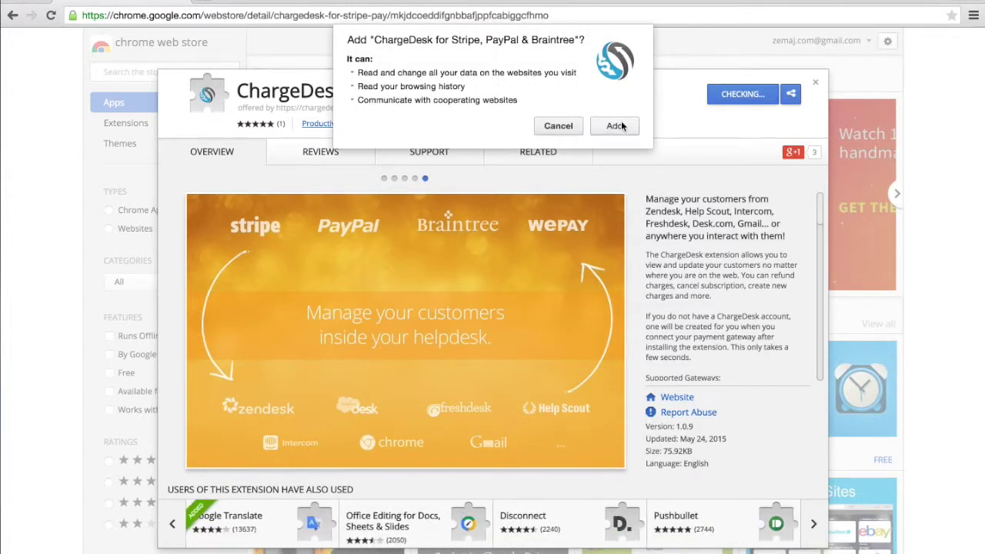
click(614, 125)
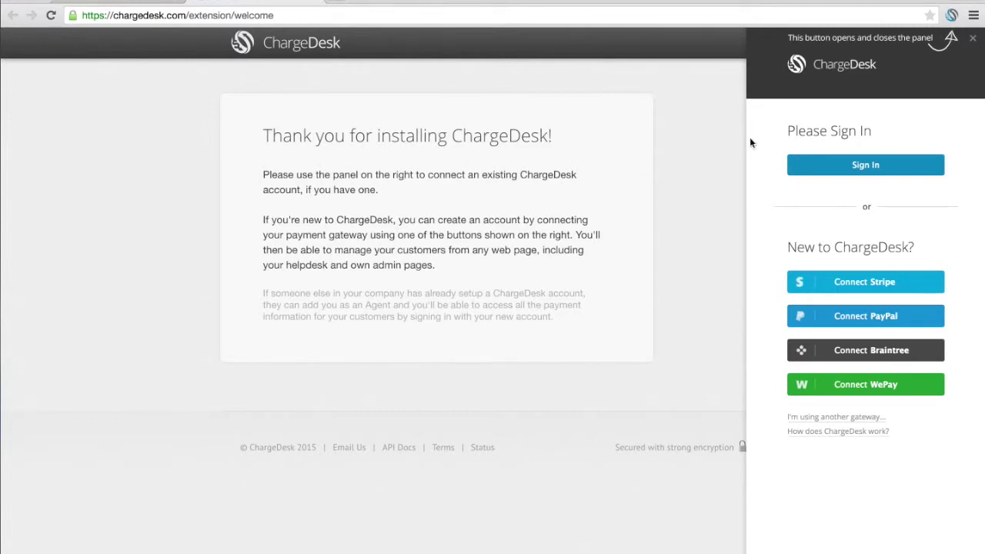
click(952, 16)
click(952, 16)
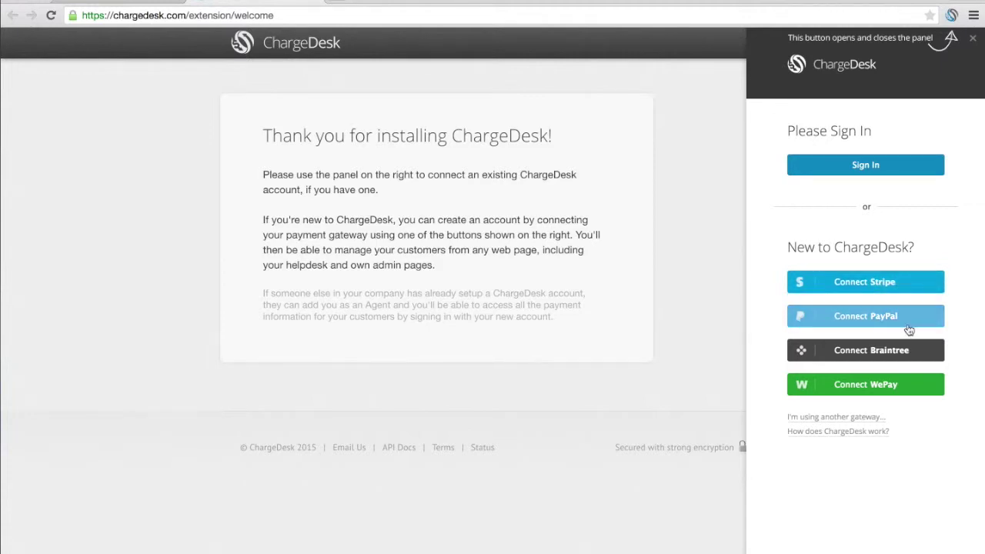
click(809, 360)
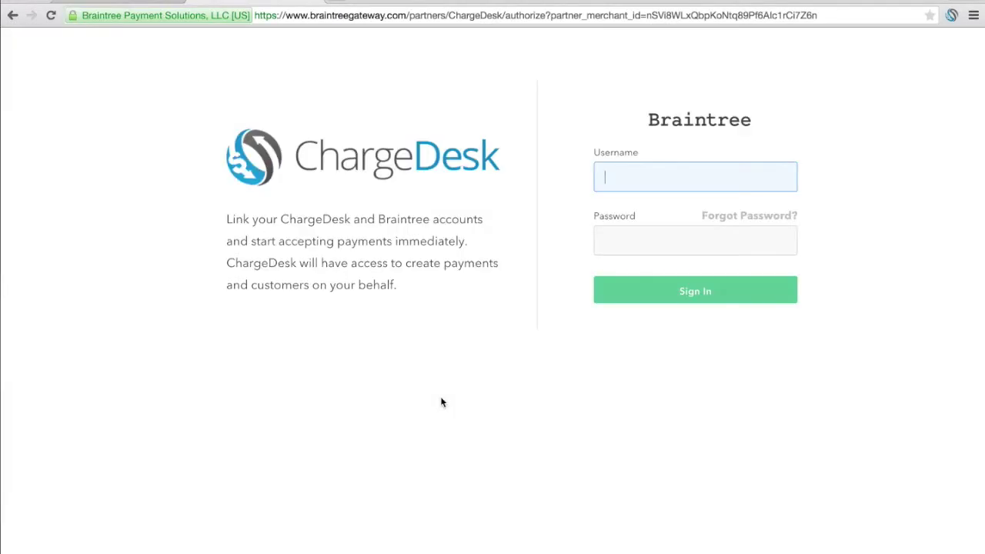
click(663, 232)
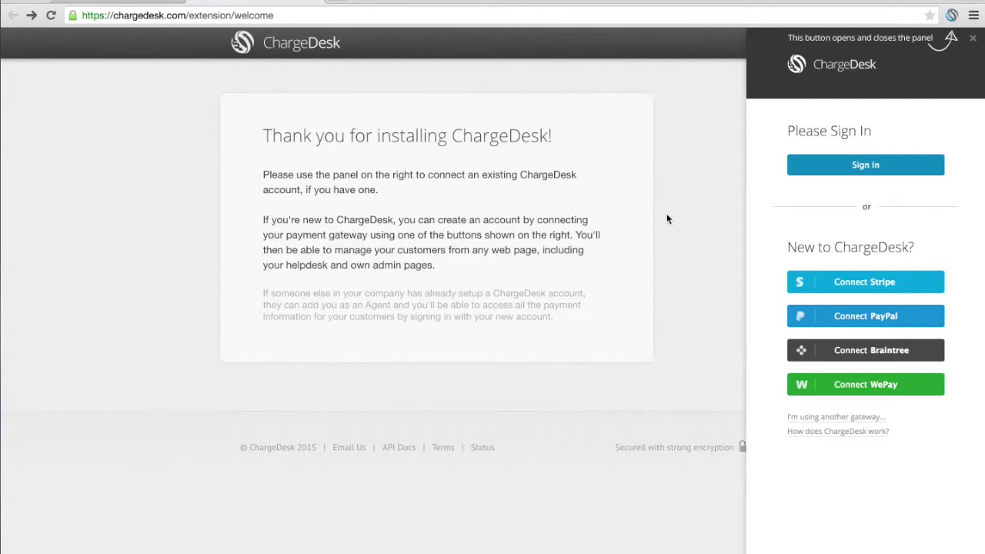
- Sign in to ChargeDesk with the account e-mail and password, dismissing the setup and save-password notices
click(872, 167)
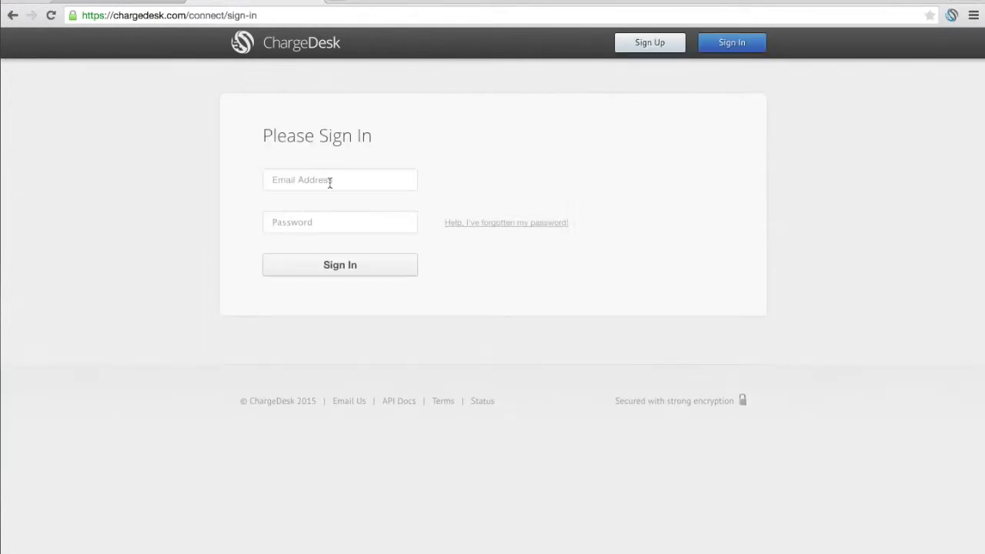
click(329, 182)
text(demo)
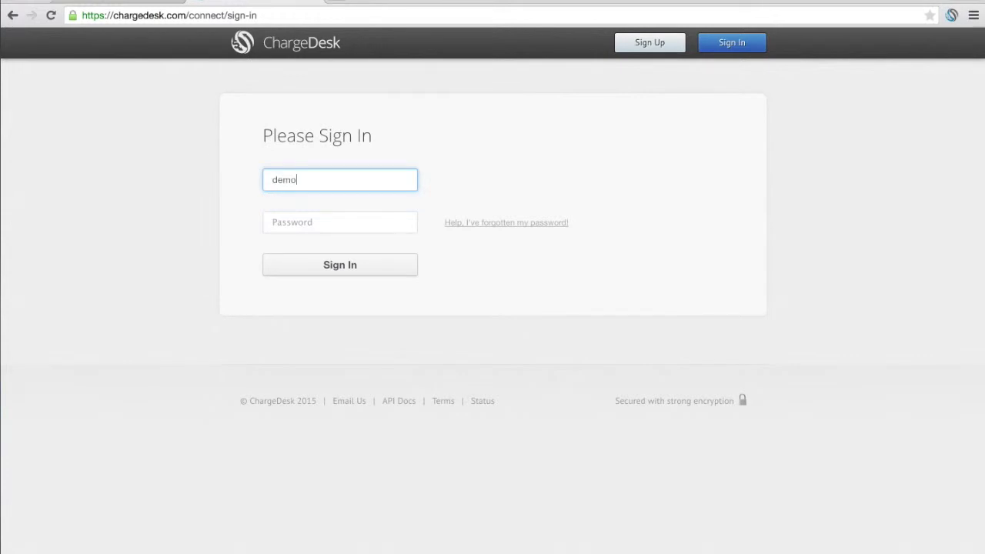
text(@demo.com)
click(341, 223)
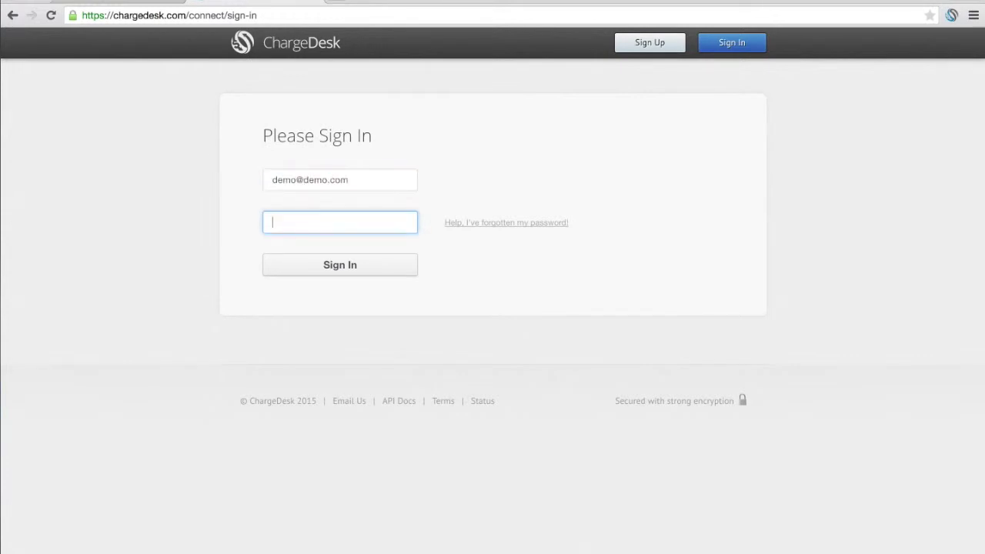
text(demodemo1)
key(Return)
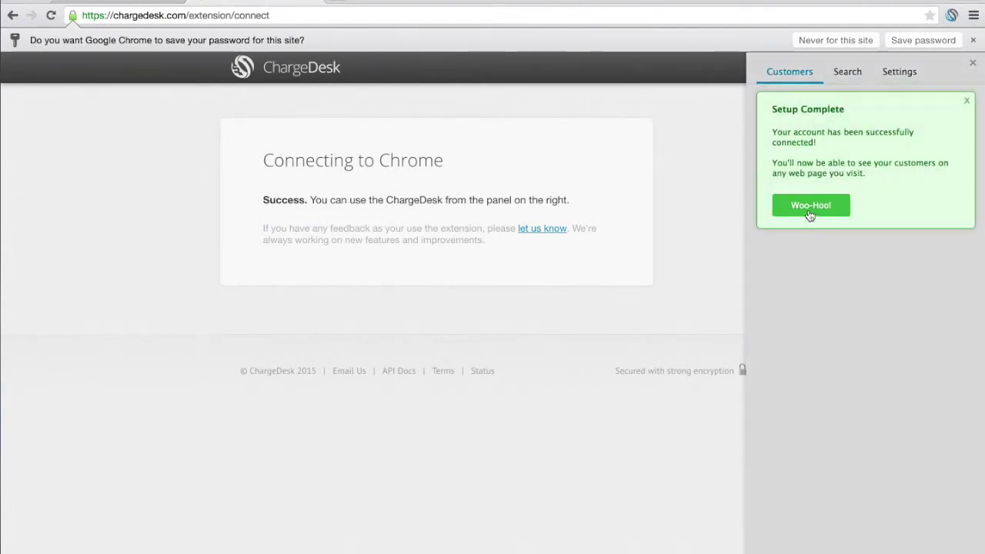
click(809, 208)
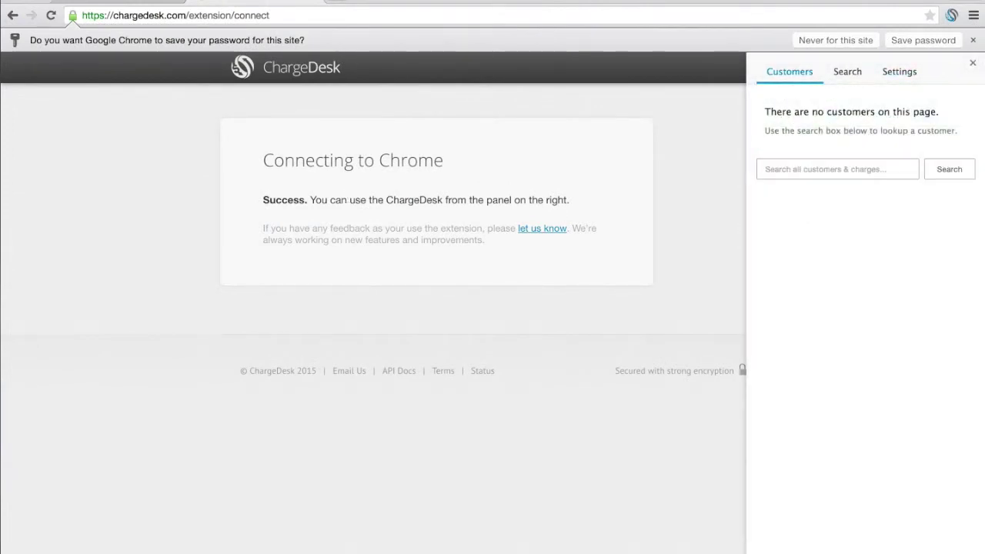
click(973, 40)
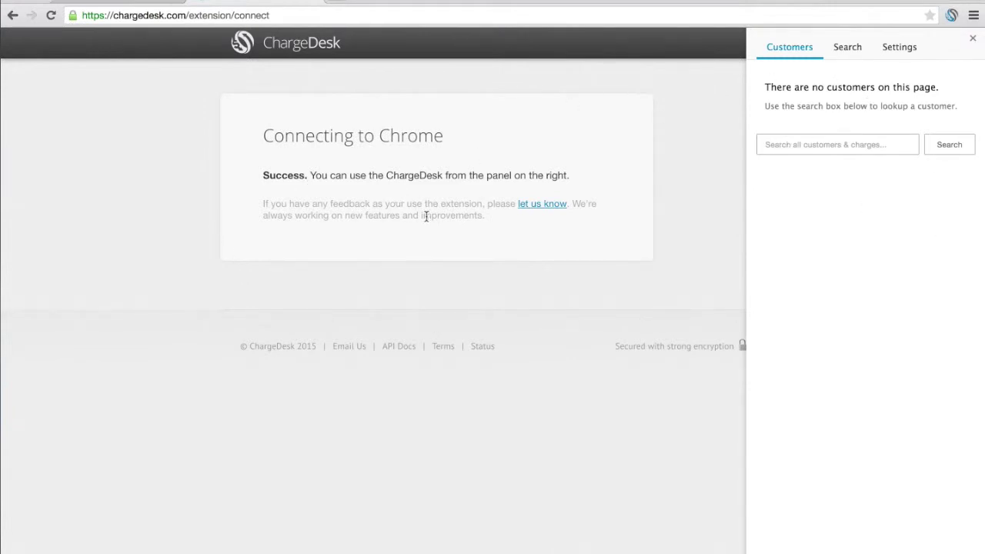
click(800, 143)
text(richard)
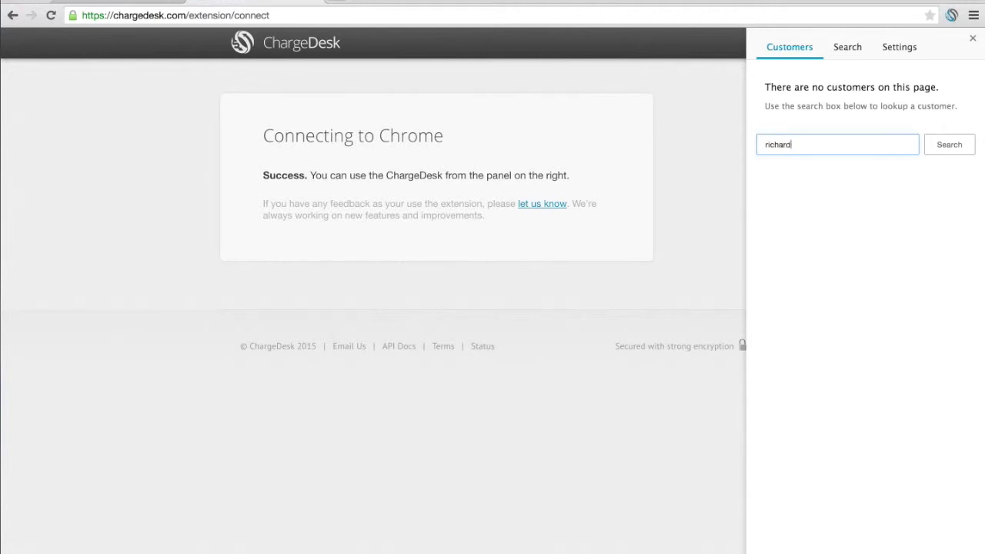
key(Return)
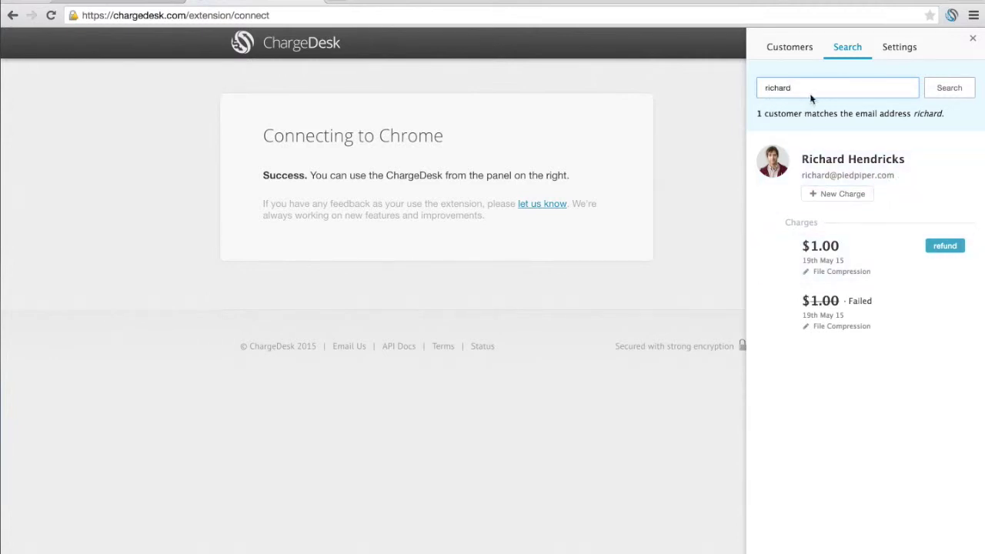
click(928, 183)
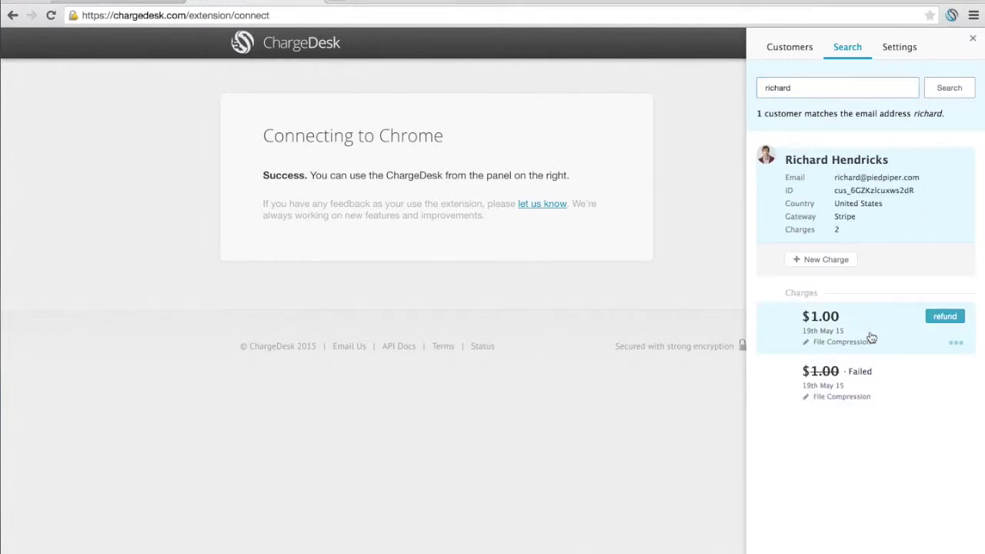
click(914, 183)
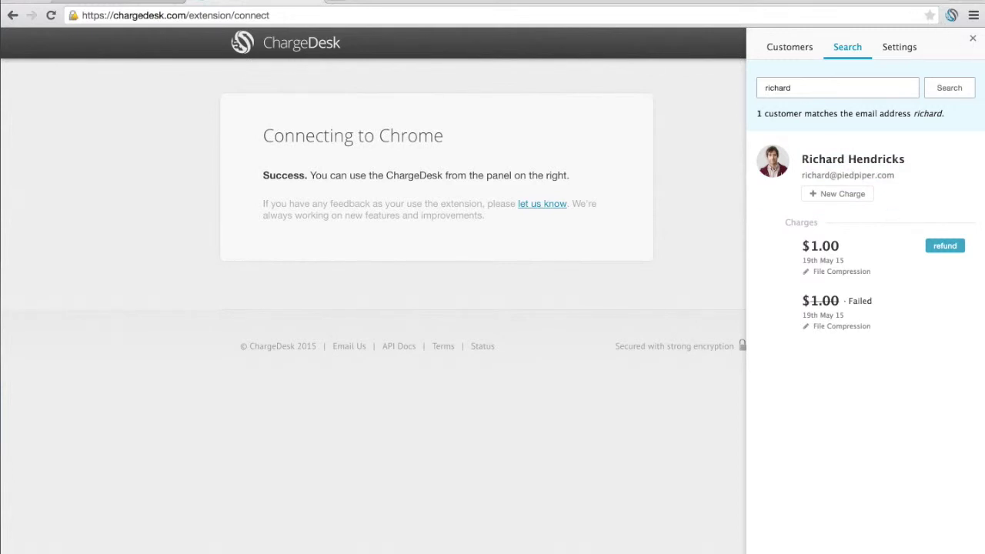
click(794, 58)
click(850, 55)
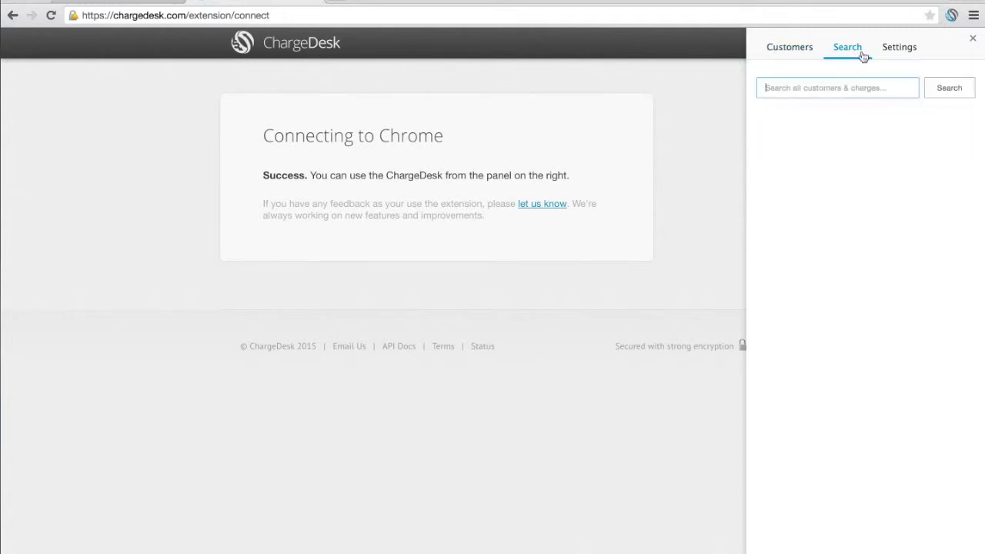
- Close the ChargeDesk panel and load intercom.io in a new tab
click(974, 40)
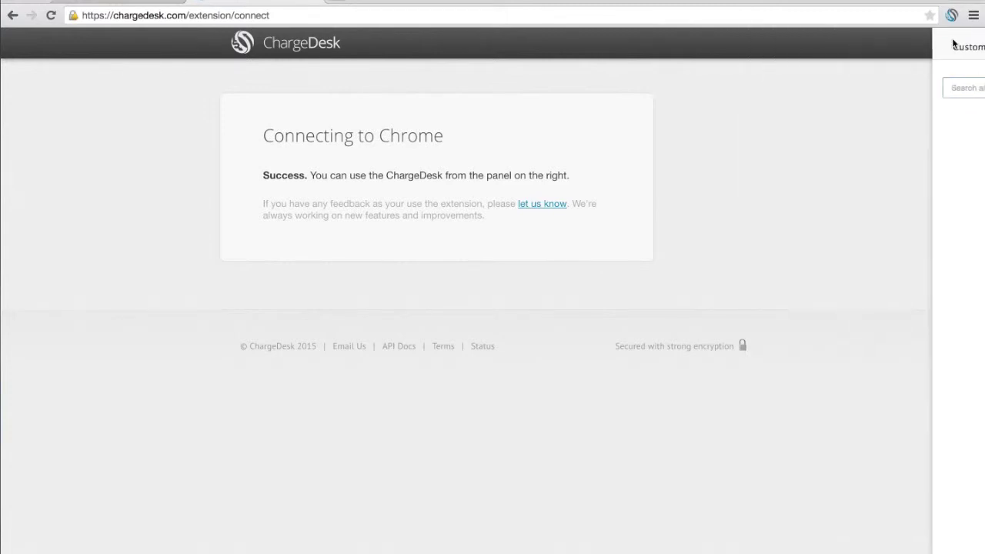
click(336, 3)
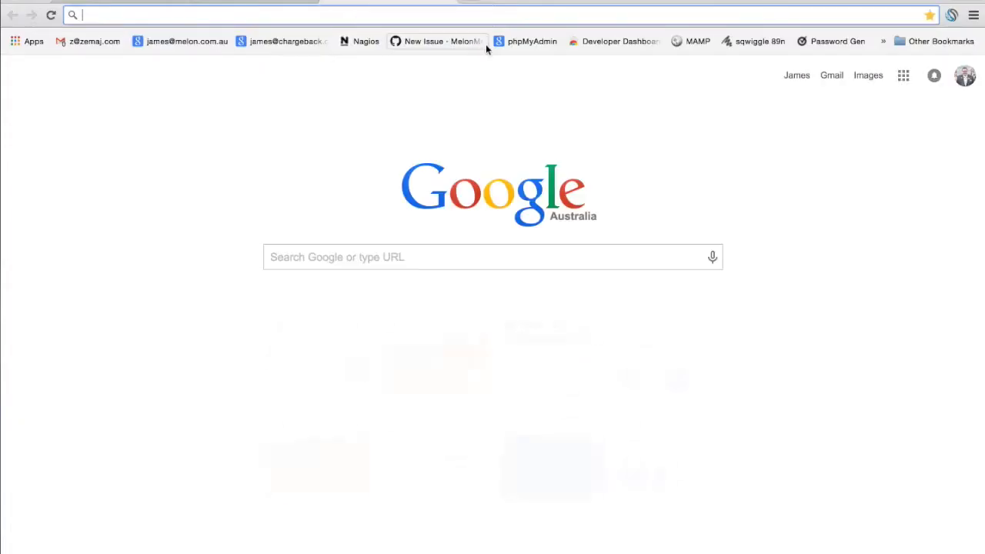
text(in)
key(Return)
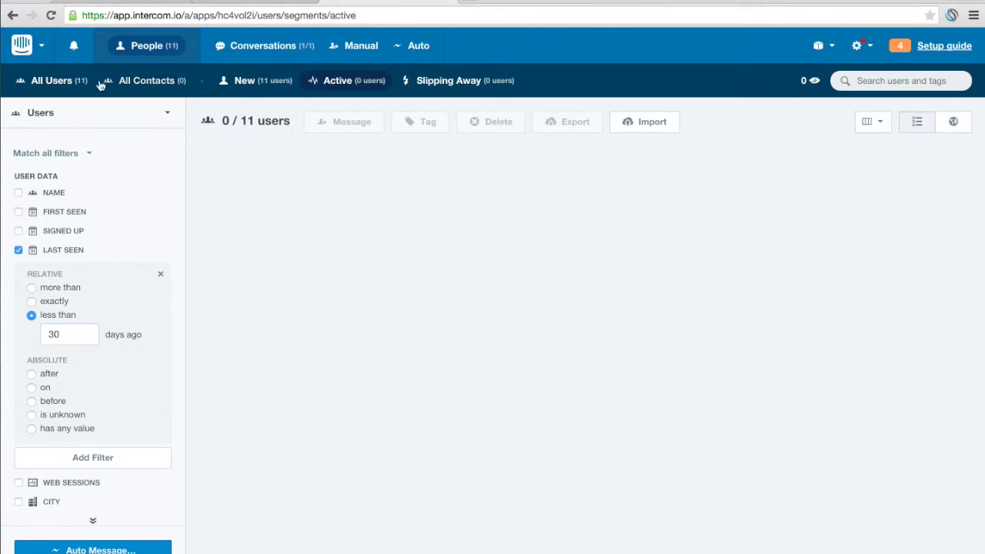
- Switch Intercom to All Users, preview one customer's payments, then show ChargeDesk charges for all 11 customers
click(45, 81)
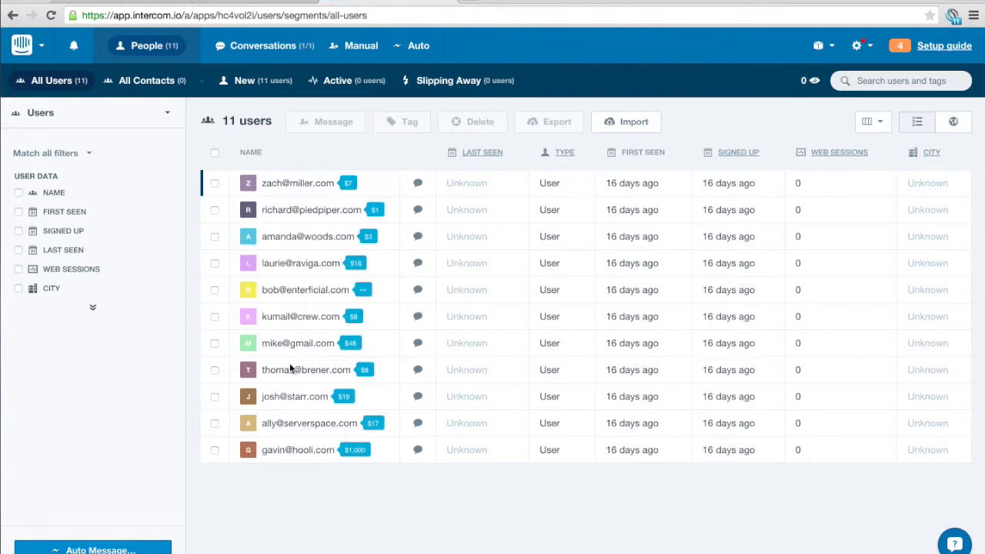
click(342, 345)
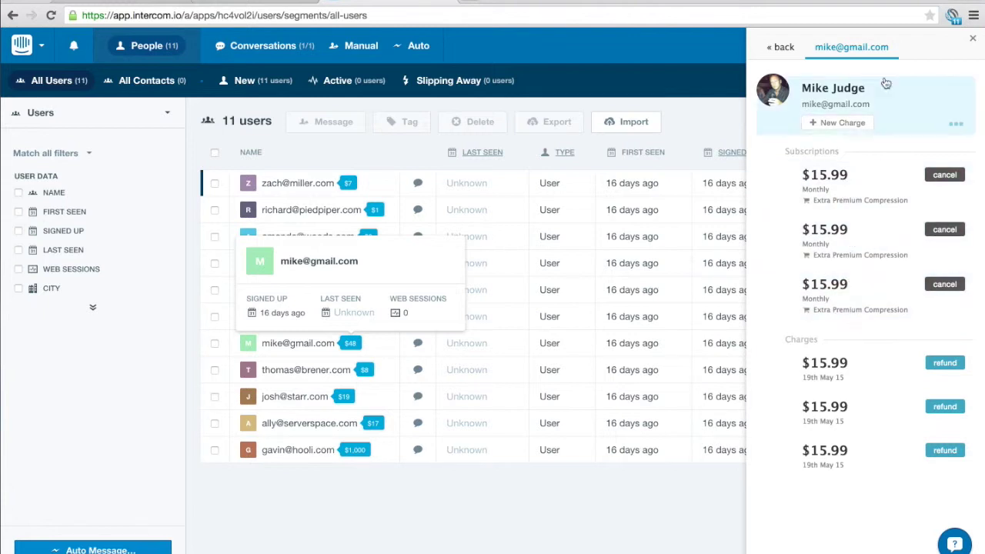
click(973, 37)
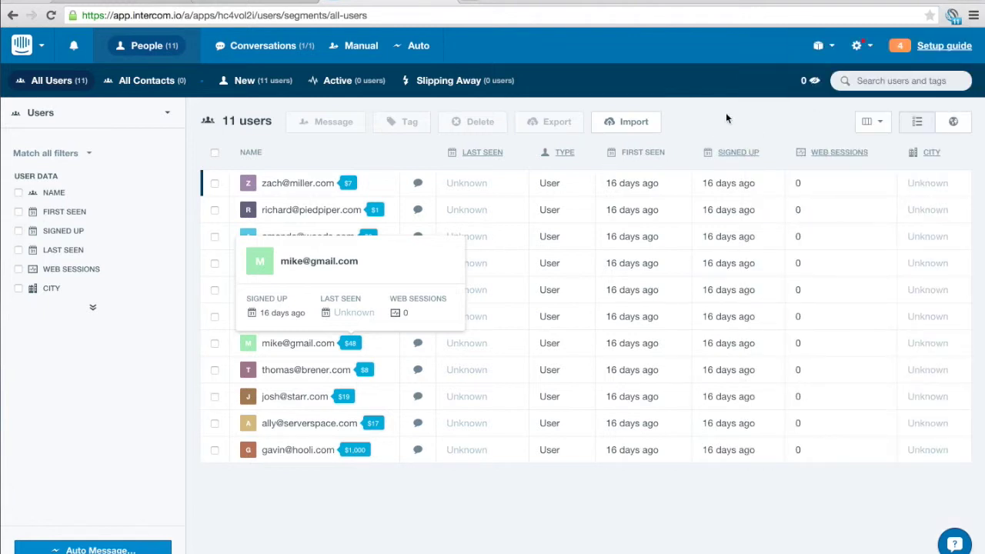
click(951, 17)
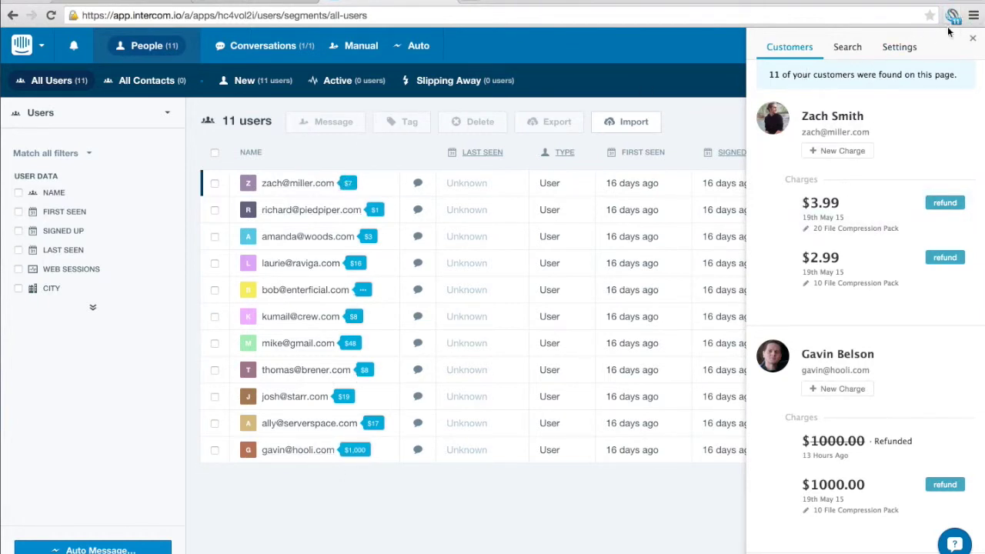
- Browse the customer charges, expand the $15.99 charge, then close the payments panel
scroll(822, 215, down, 10)
scroll(822, 215, down, 15)
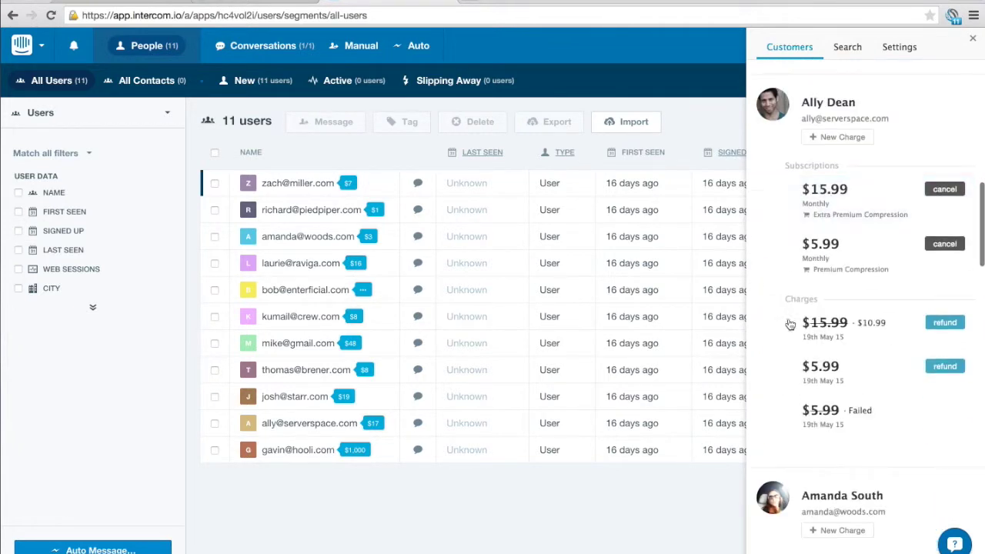
scroll(782, 343, up, 3)
scroll(782, 346, down, 10)
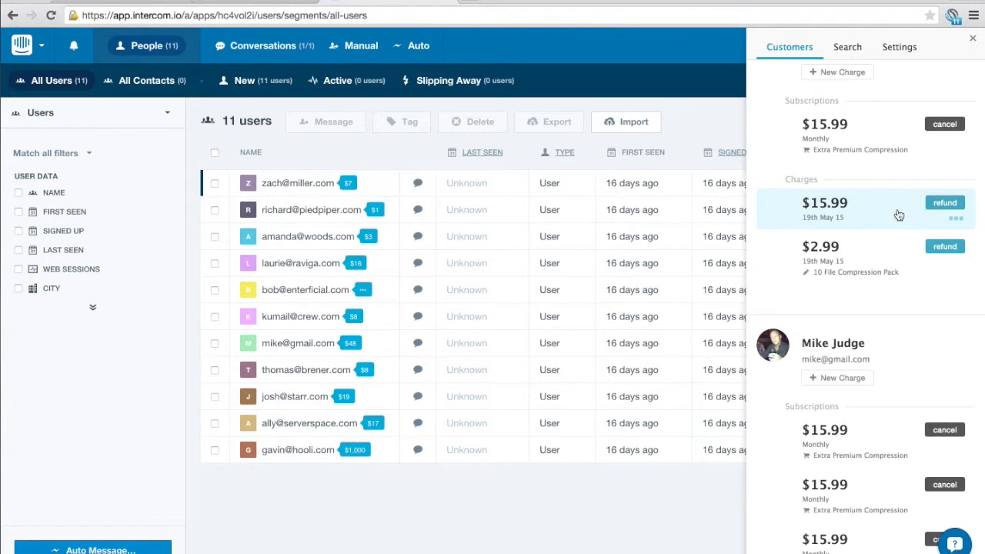
click(899, 215)
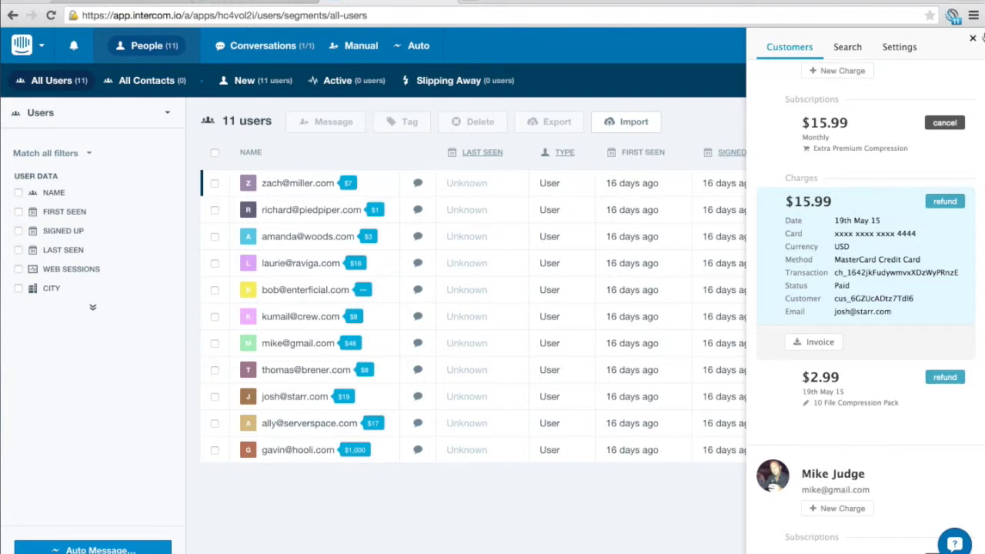
click(973, 38)
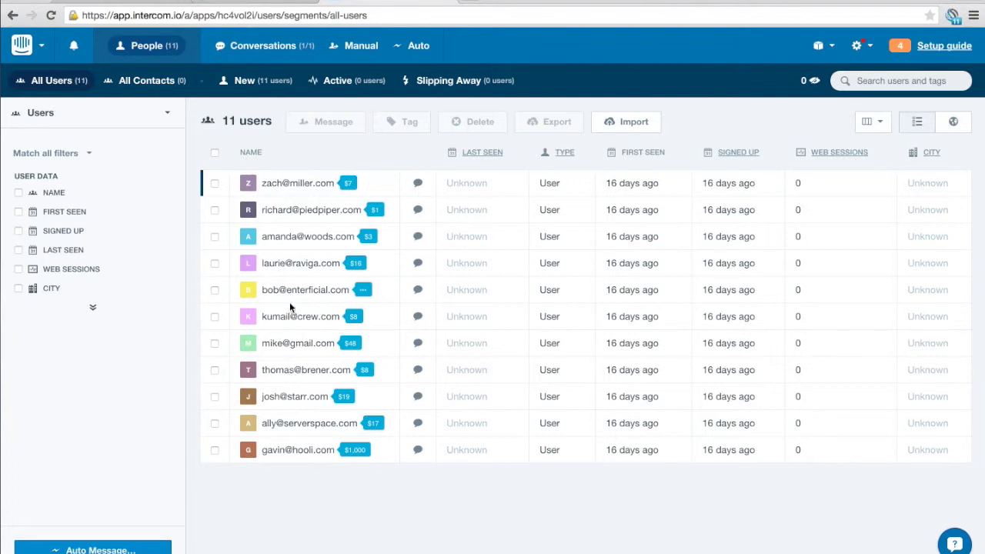
- Open the $16-tagged customer's profile and expand her account fields
click(301, 264)
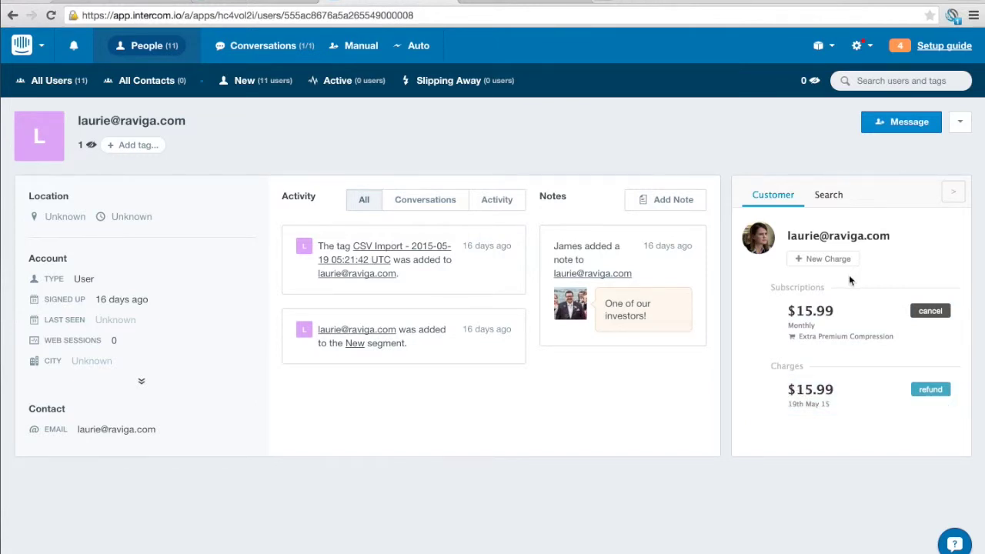
click(143, 384)
scroll(734, 368, down, 4)
scroll(770, 361, up, 3)
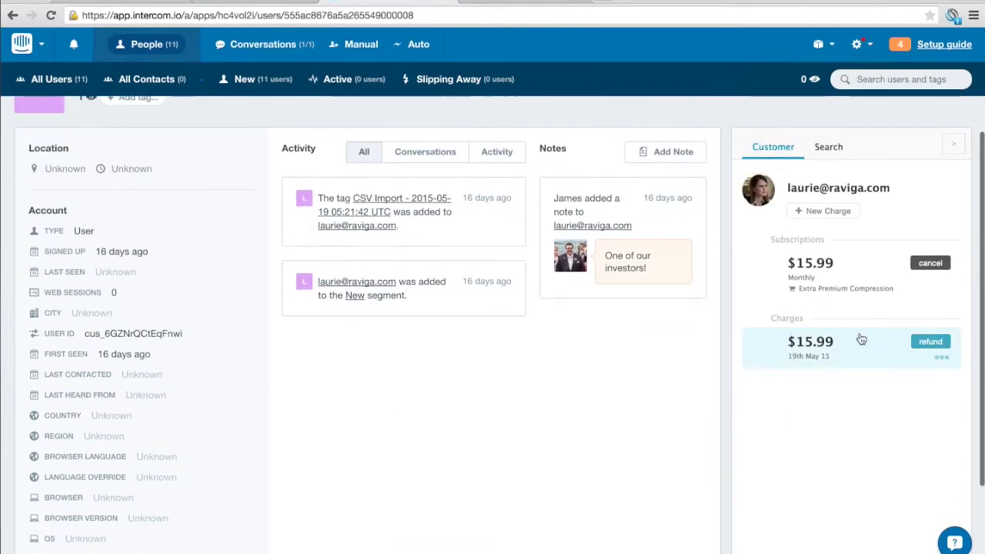
- Review the $15.99 charge and $15.99 subscription details, then start refunding the charge
click(862, 343)
scroll(847, 431, down, 3)
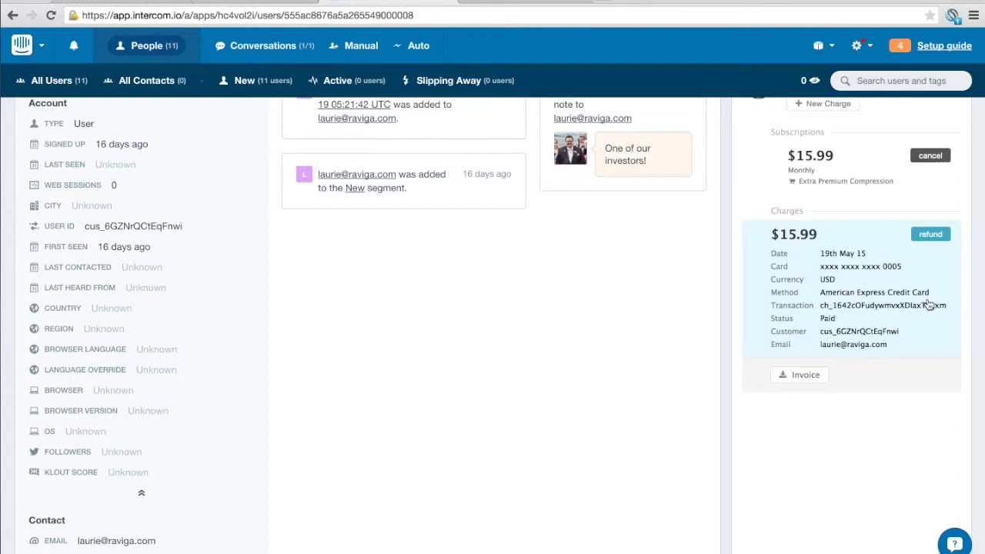
scroll(861, 321, up, 2)
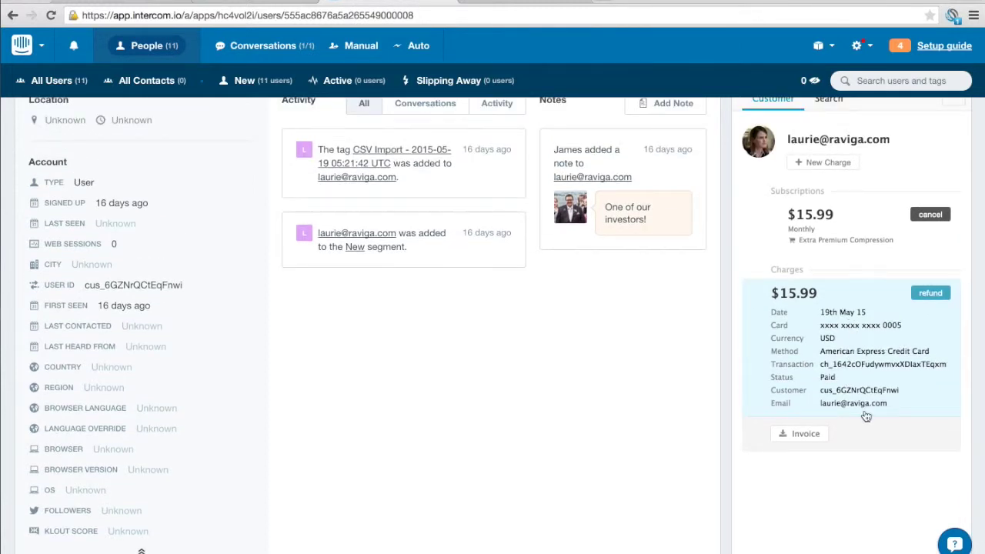
scroll(854, 347, up, 3)
click(853, 308)
scroll(889, 328, down, 1)
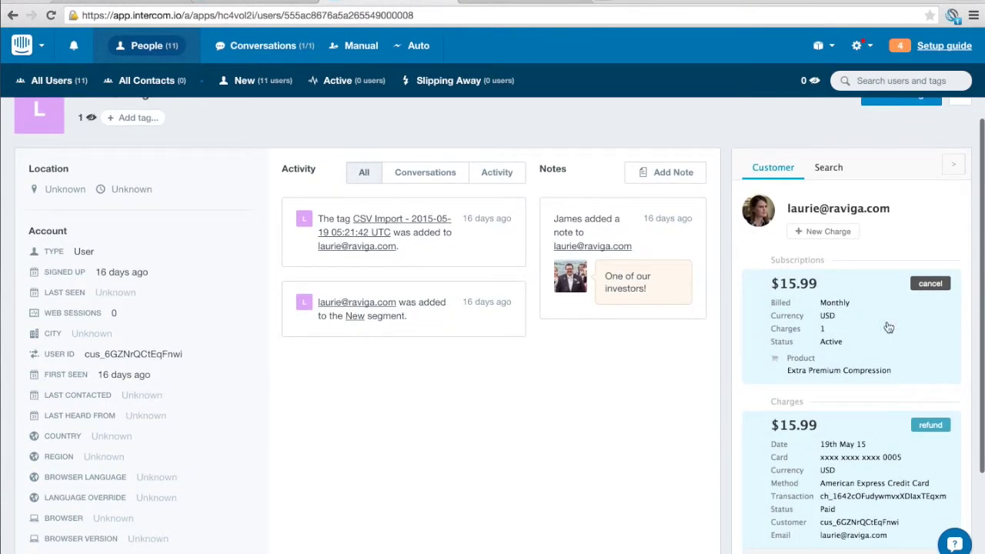
click(887, 444)
click(861, 327)
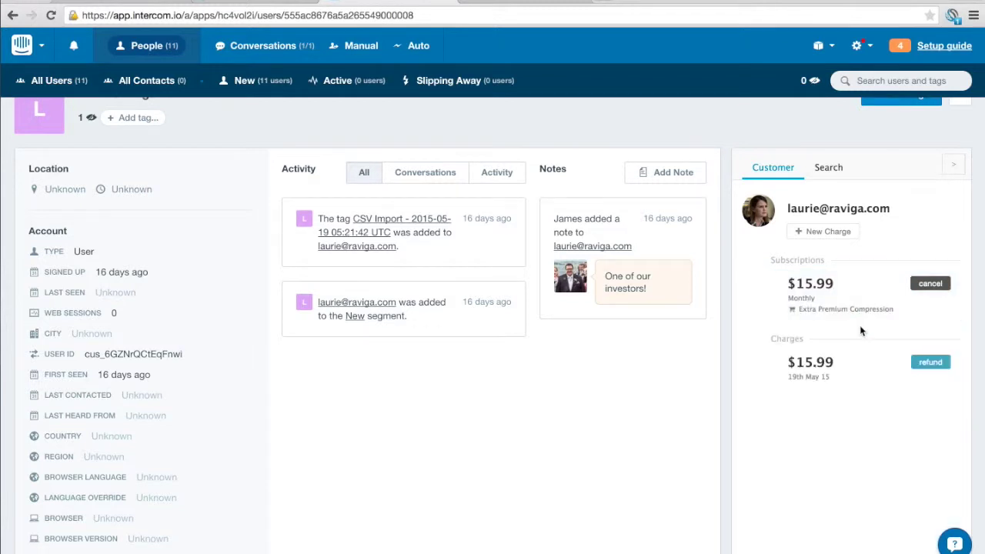
click(931, 365)
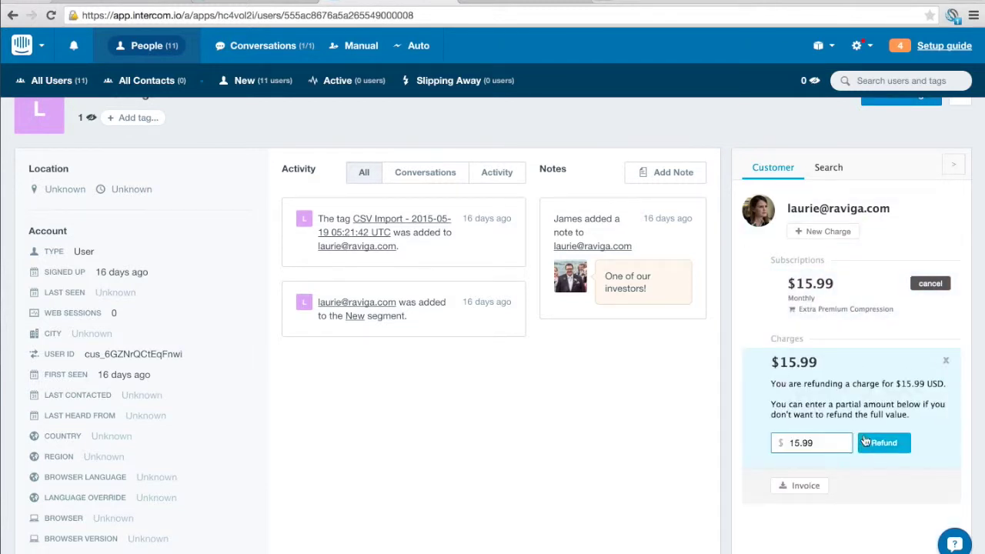
- Refund $10 of the $15.99 charge and check the partially refunded charge's details
drag(796, 442, 822, 443)
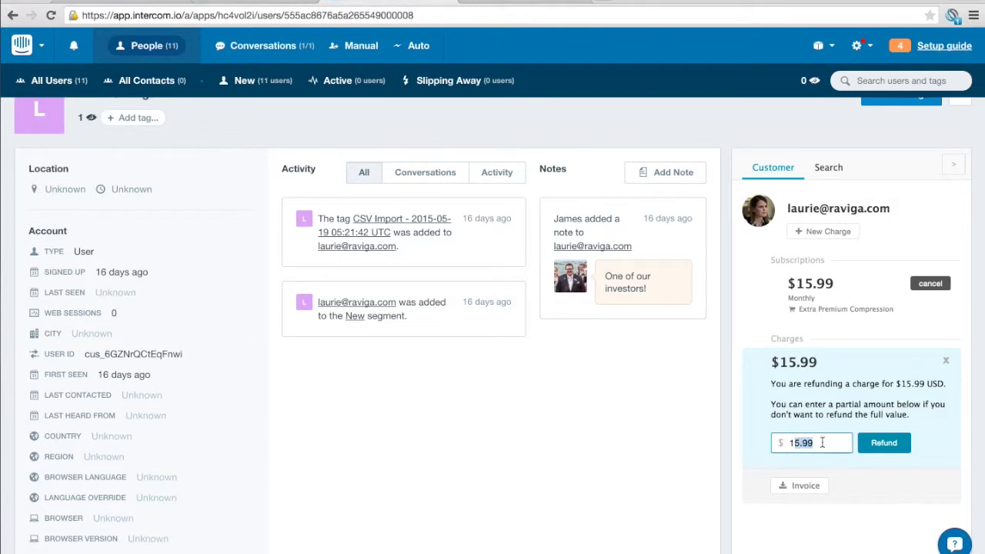
click(822, 442)
double_click(797, 449)
text(10)
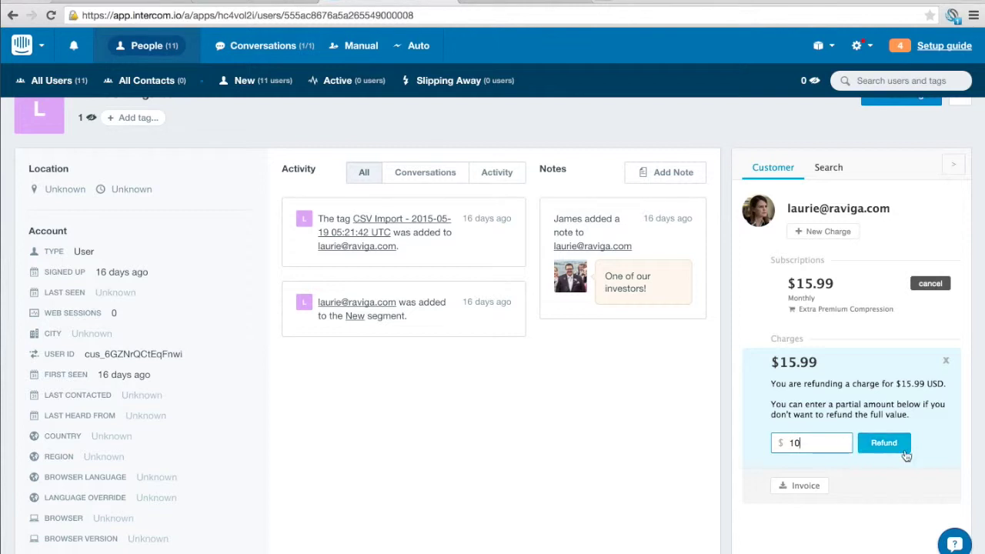
click(892, 448)
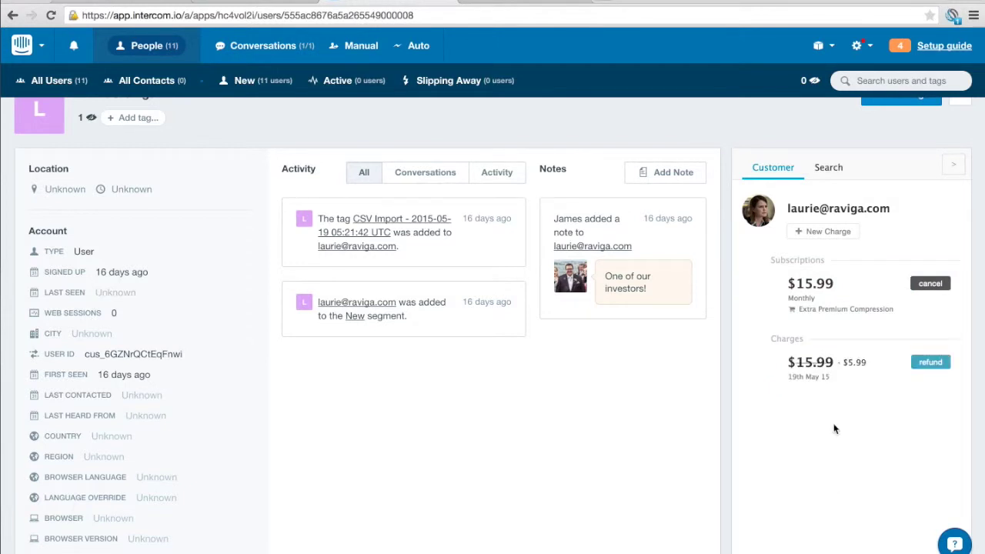
click(852, 368)
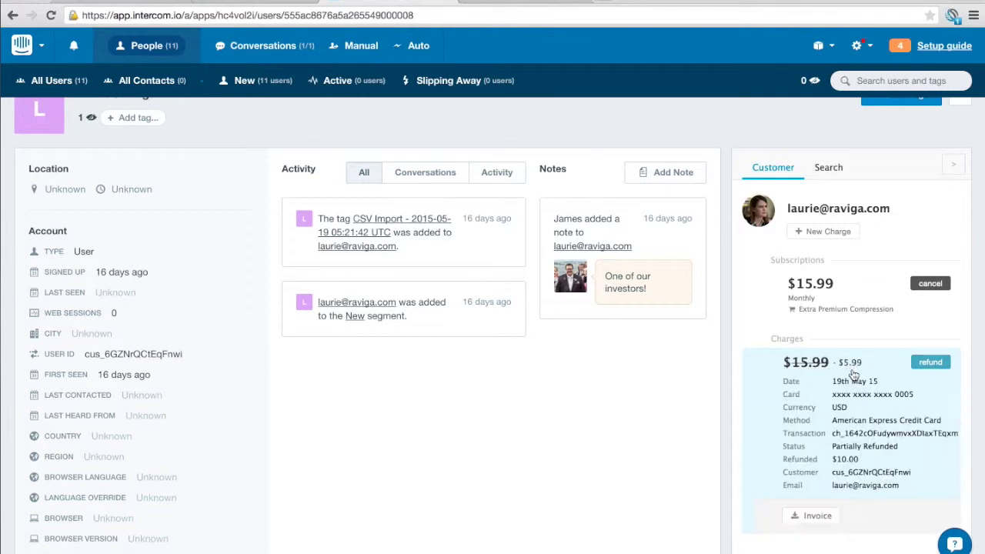
click(854, 369)
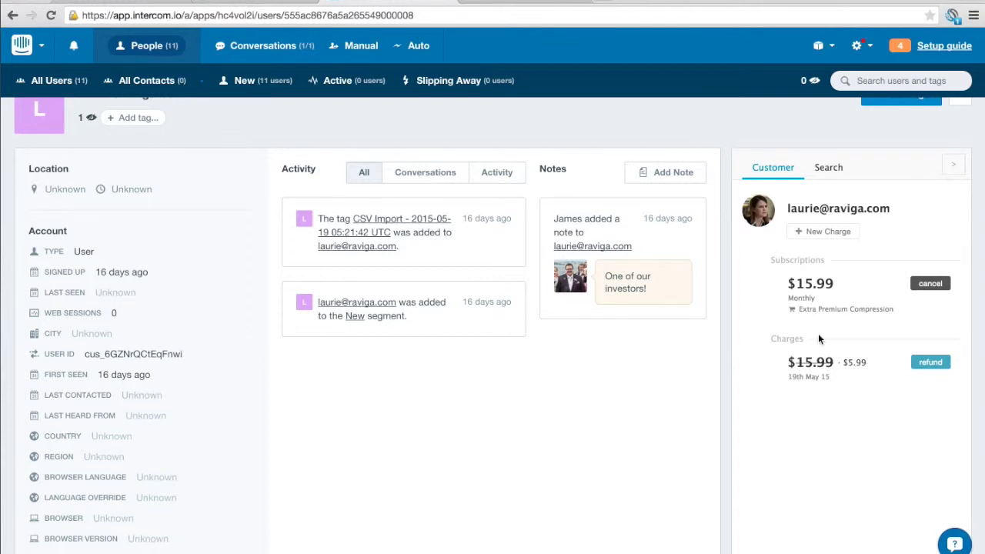
mouse_move(843, 301)
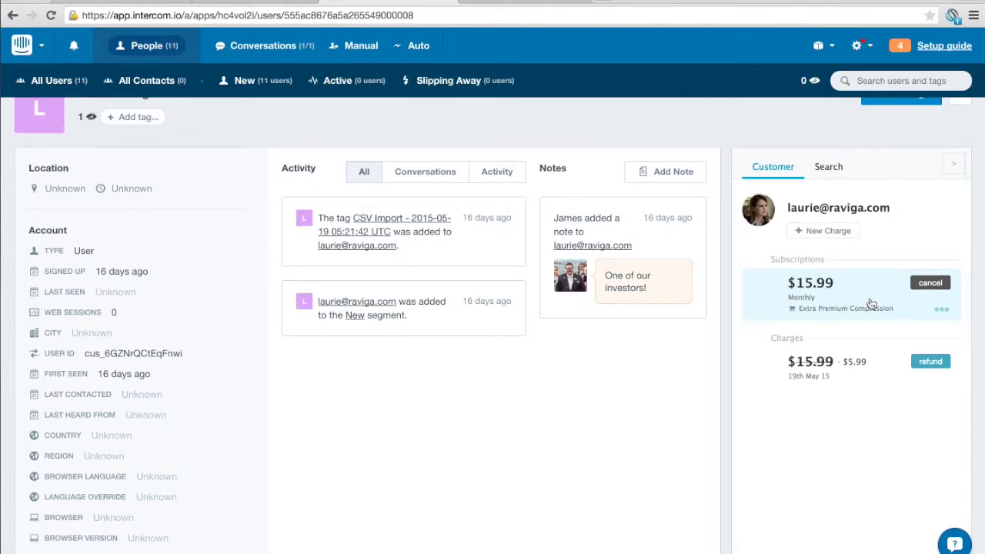
- Skip cancelling the subscription and charge the card $12.00 for File compression, then inspect it
click(932, 284)
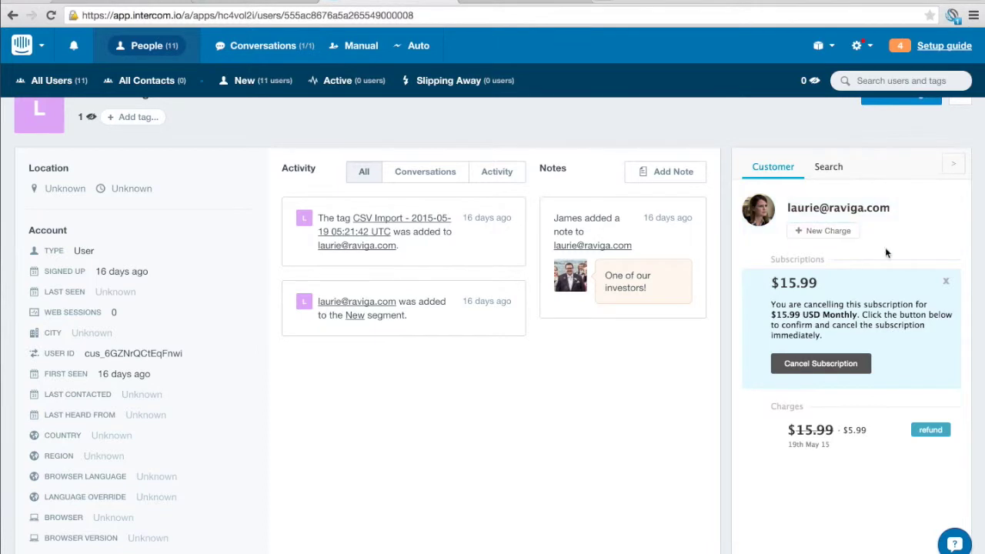
click(833, 230)
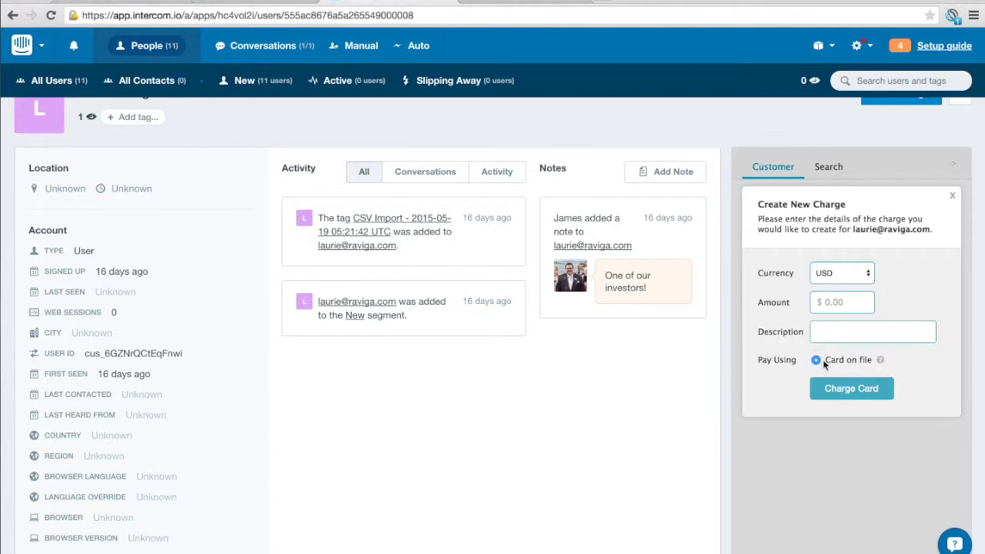
click(843, 302)
text(12)
click(853, 332)
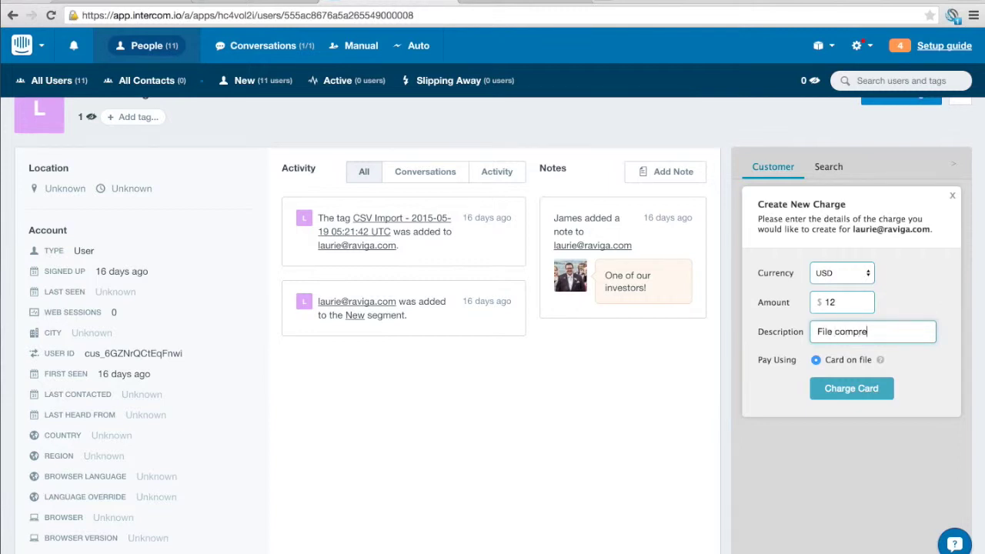
click(851, 389)
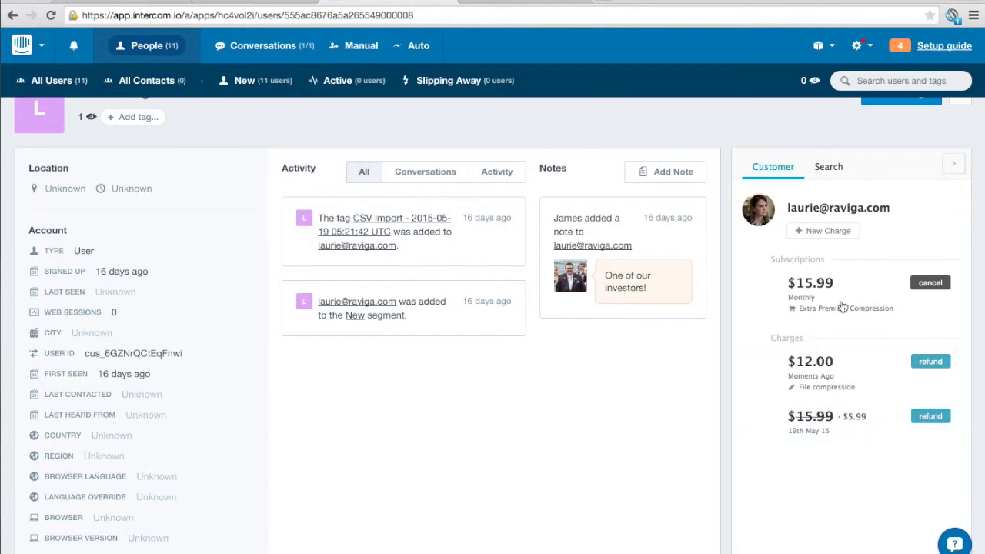
click(828, 373)
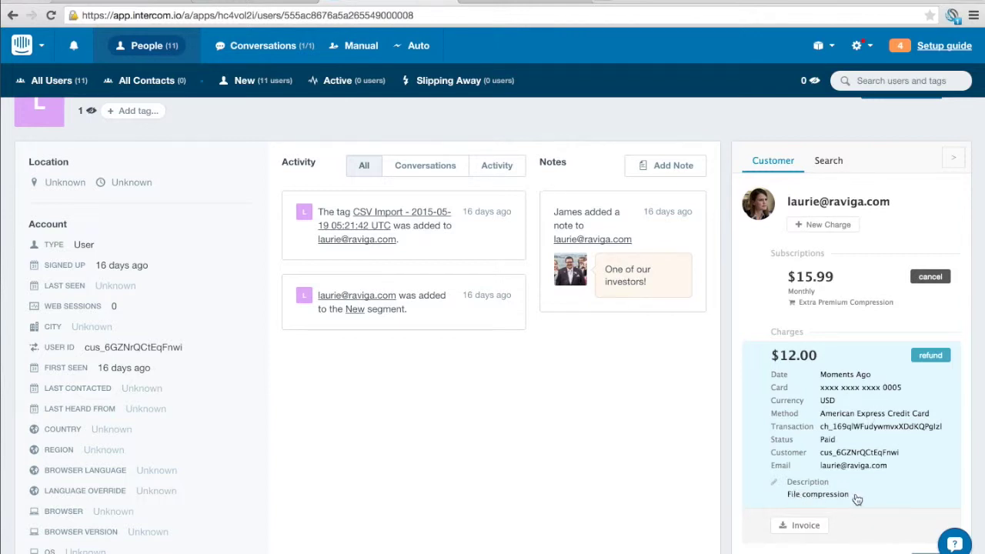
click(866, 394)
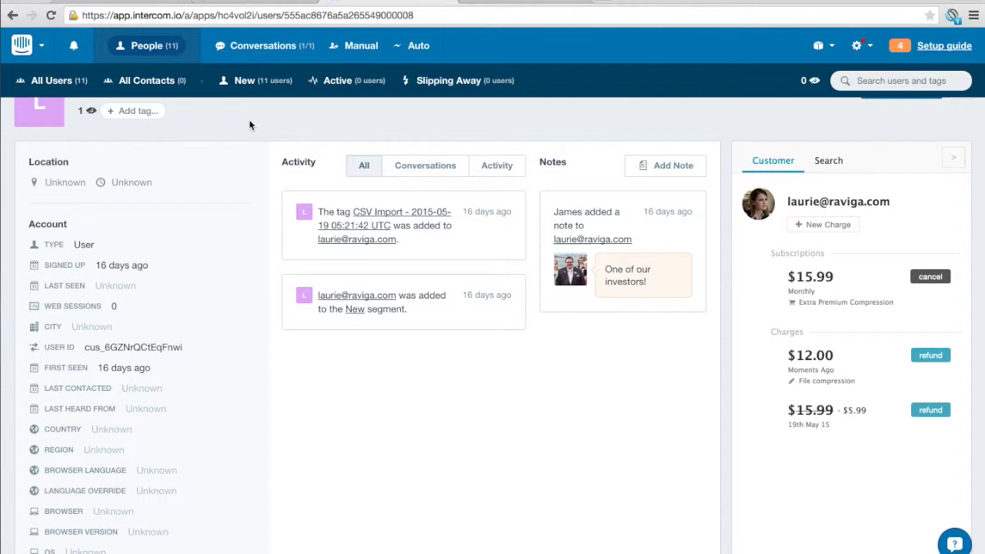
- Search ChargeDesk customers for 'mik', then go to Intercom's Conversations inbox
click(827, 162)
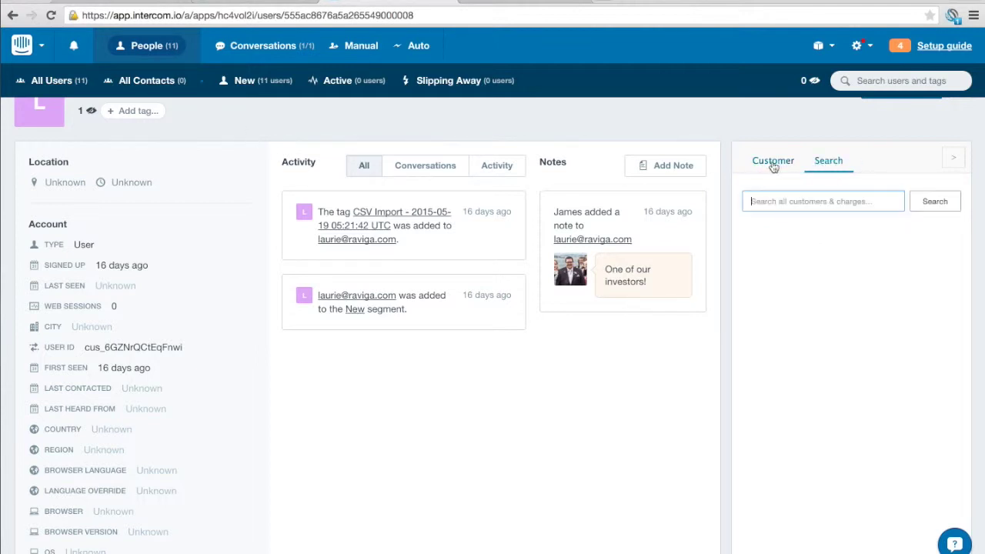
click(795, 202)
text(mike)
key(Return)
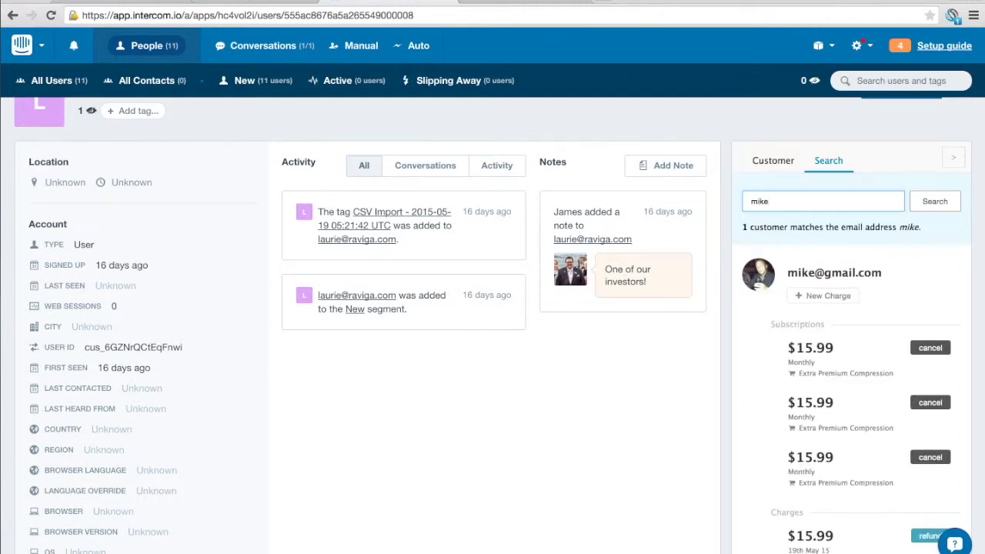
scroll(890, 335, down, 3)
scroll(880, 334, up, 3)
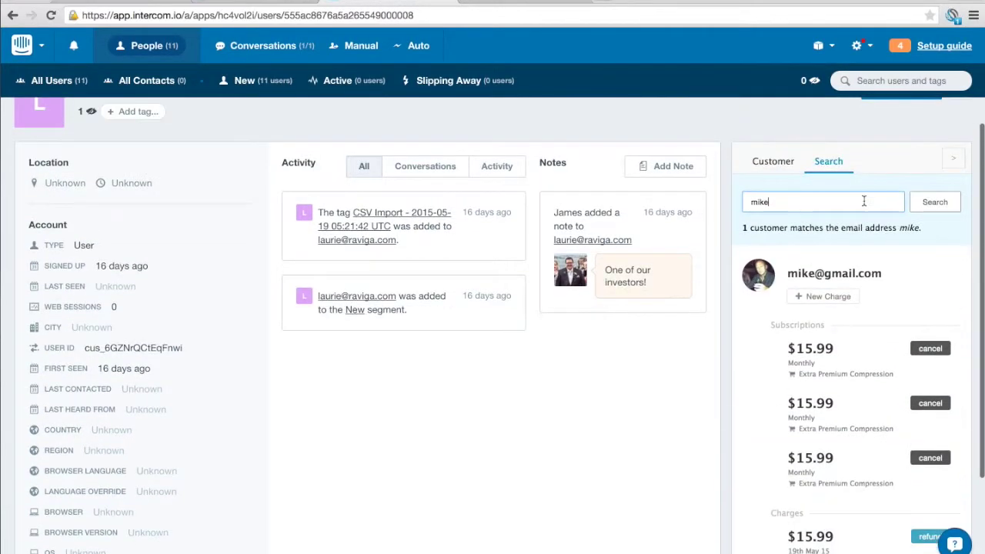
scroll(835, 397, up, 1)
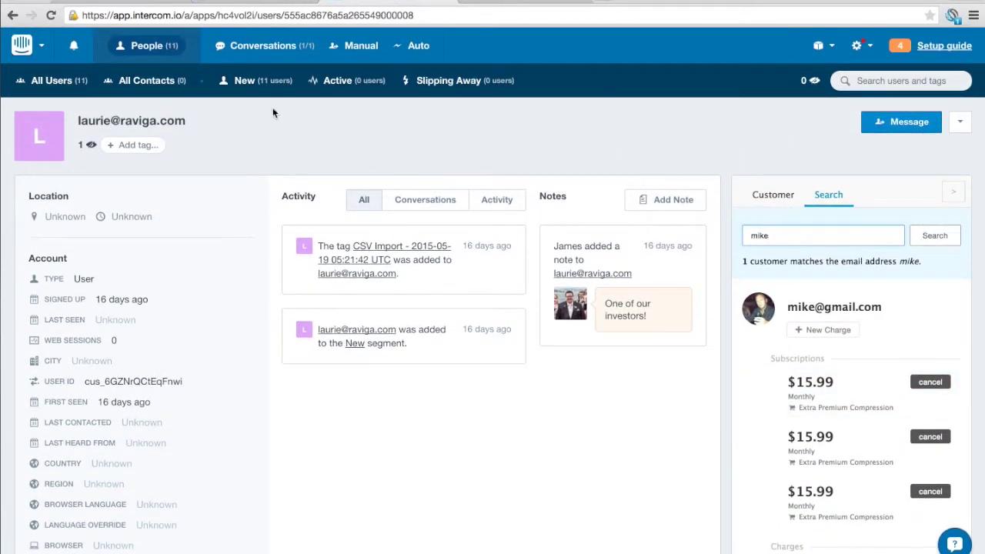
click(277, 44)
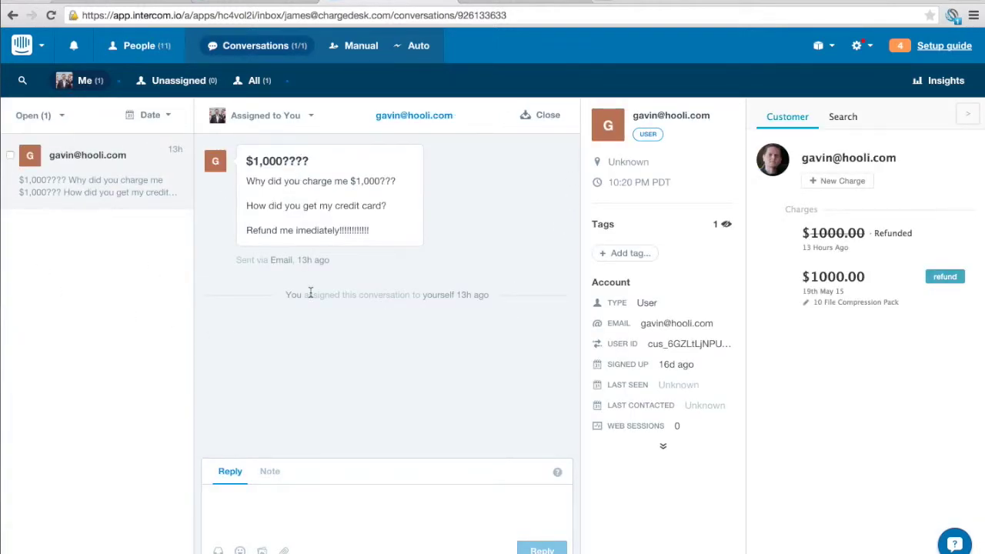
mouse_move(867, 235)
- Return to All Users and open ChargeDesk's settings from the billing panel
click(135, 53)
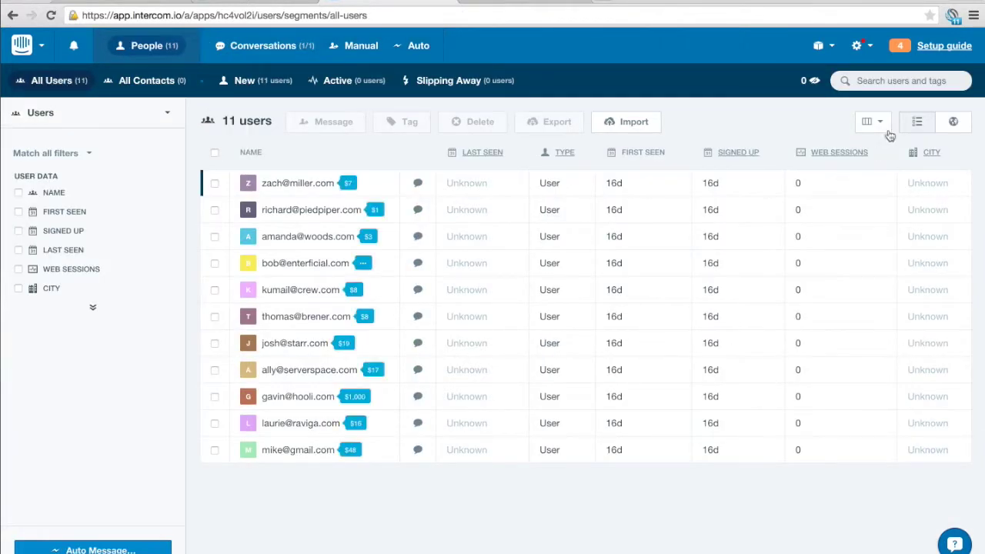
click(935, 46)
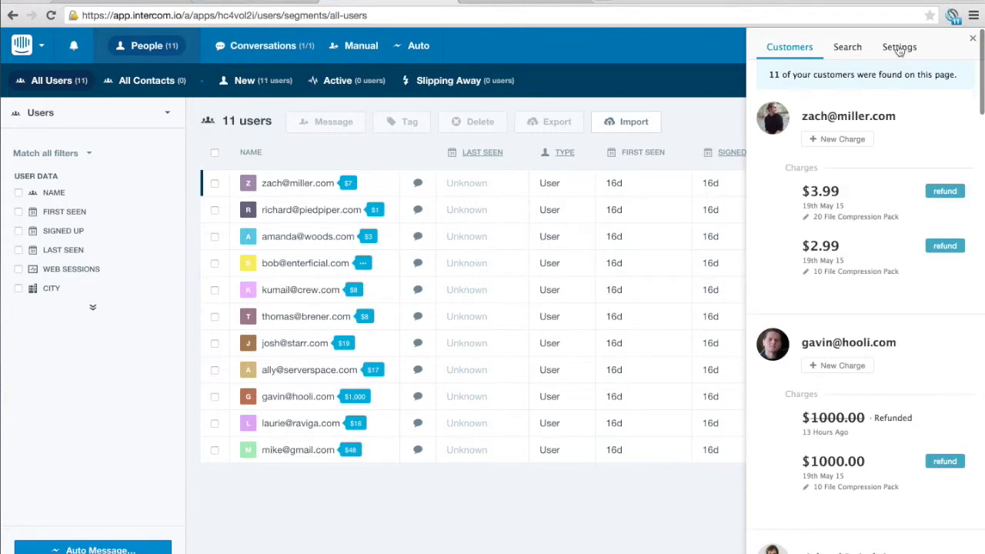
click(899, 48)
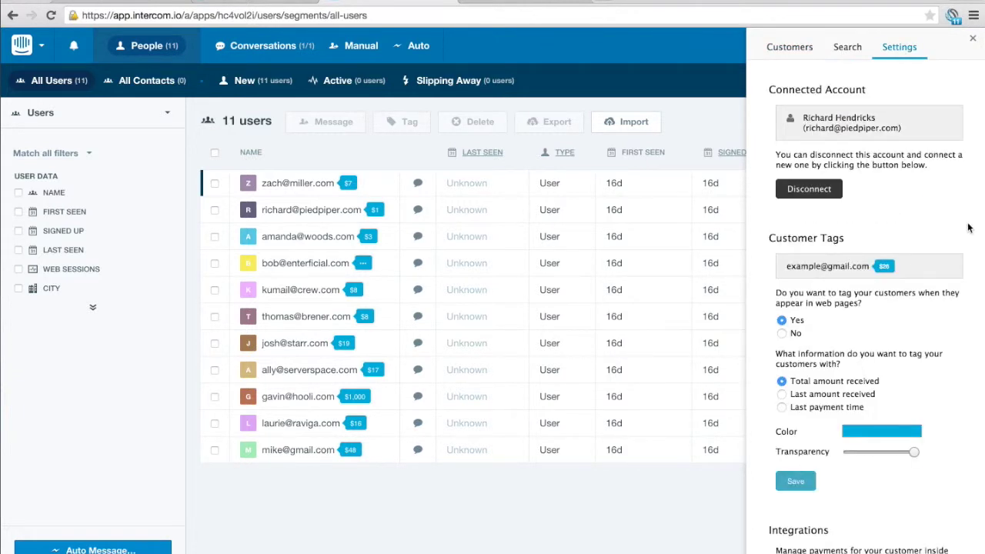
scroll(939, 215, down, 3)
scroll(930, 224, up, 1)
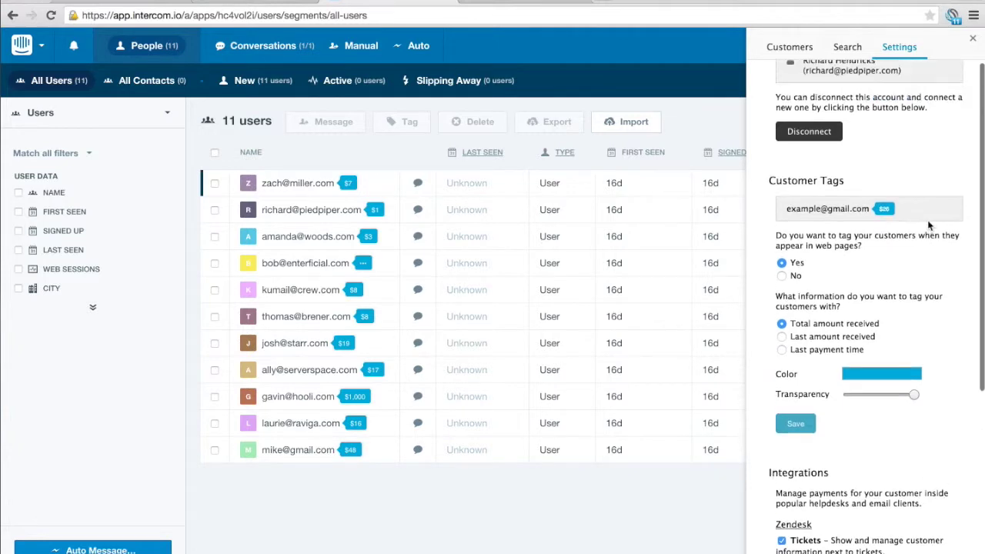
scroll(916, 223, up, 1)
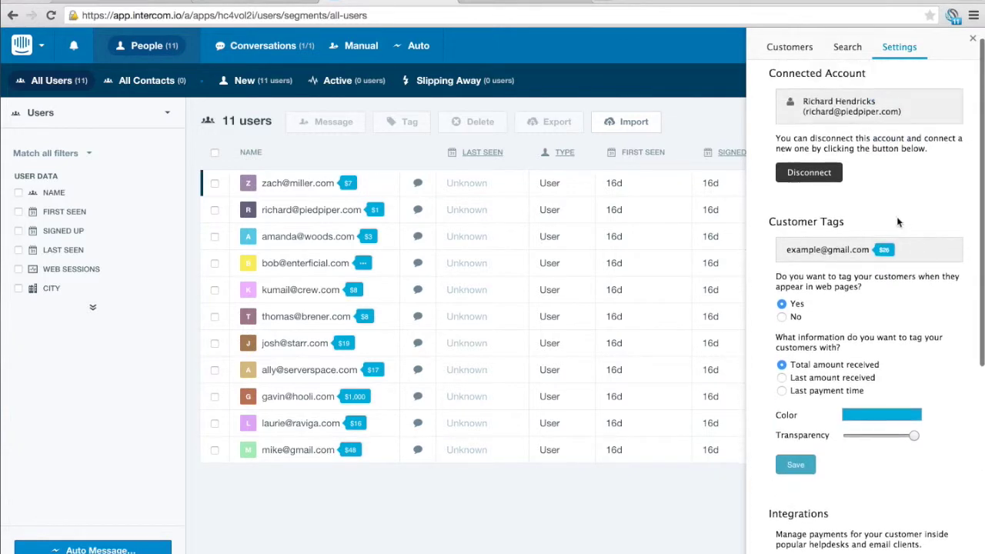
- Switch customer tags from payment total to 'Last payment time' and save the setting
click(782, 317)
click(796, 342)
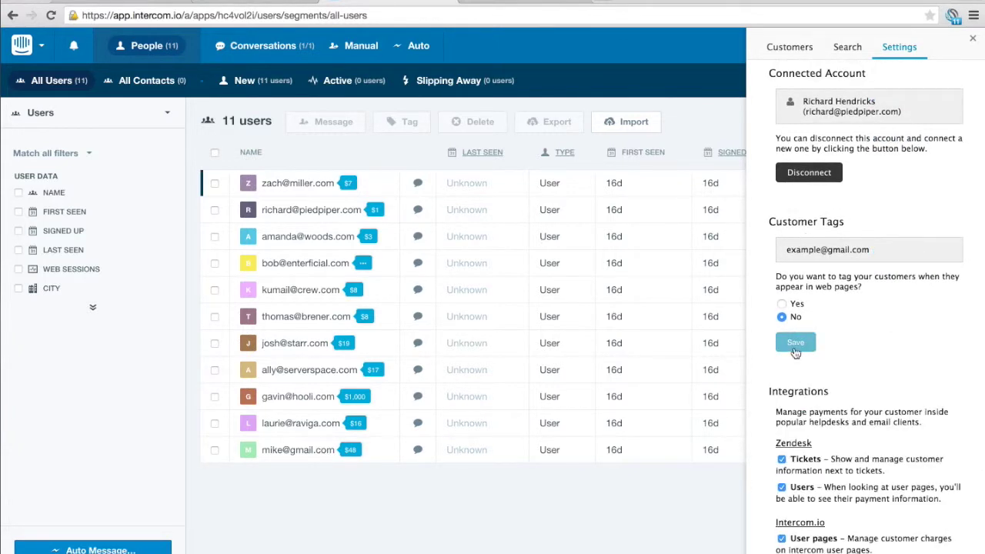
click(797, 133)
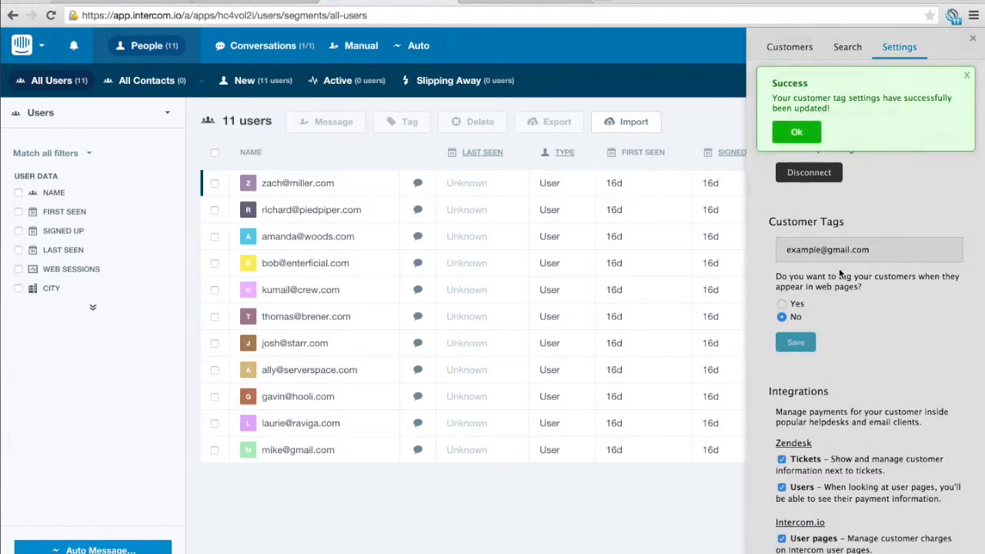
click(782, 303)
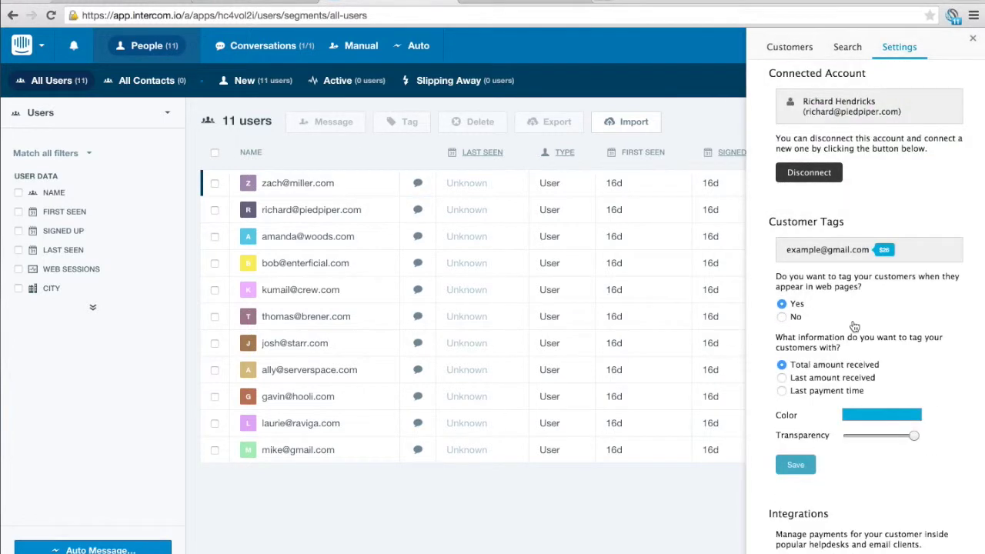
click(818, 381)
click(841, 393)
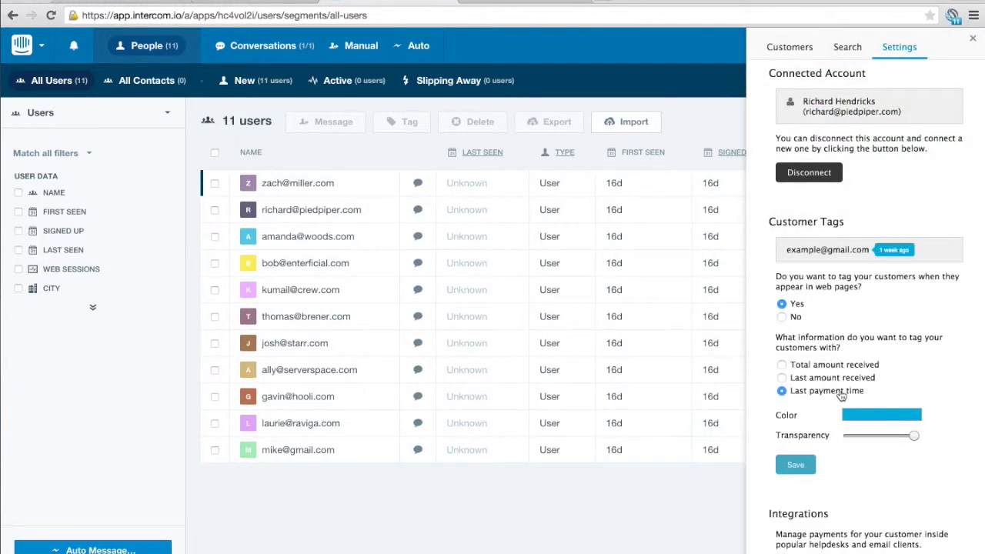
click(797, 466)
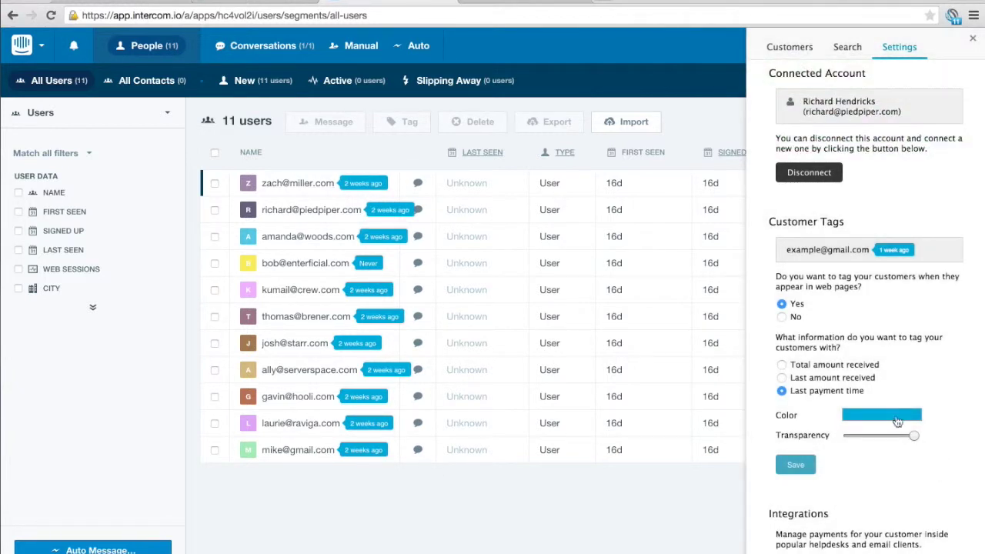
click(898, 422)
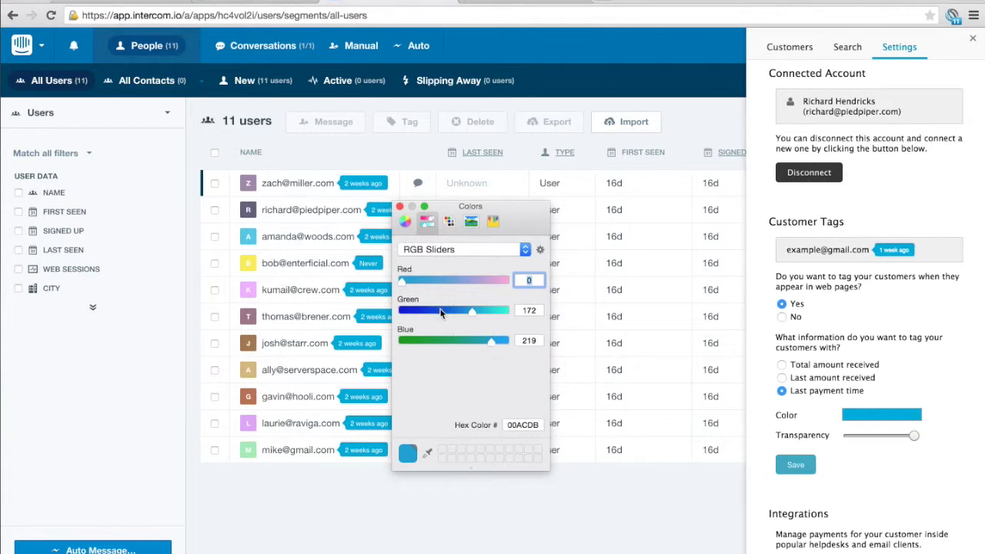
- Set the customer tag colour to RGB 255/0/0 with partial transparency and save
drag(433, 282, 527, 280)
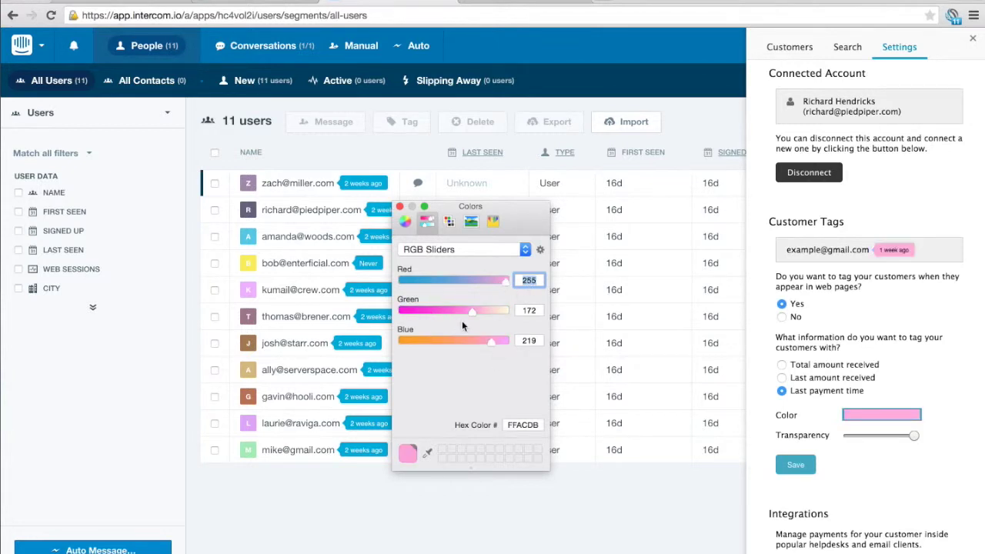
drag(471, 311, 394, 314)
drag(491, 341, 402, 341)
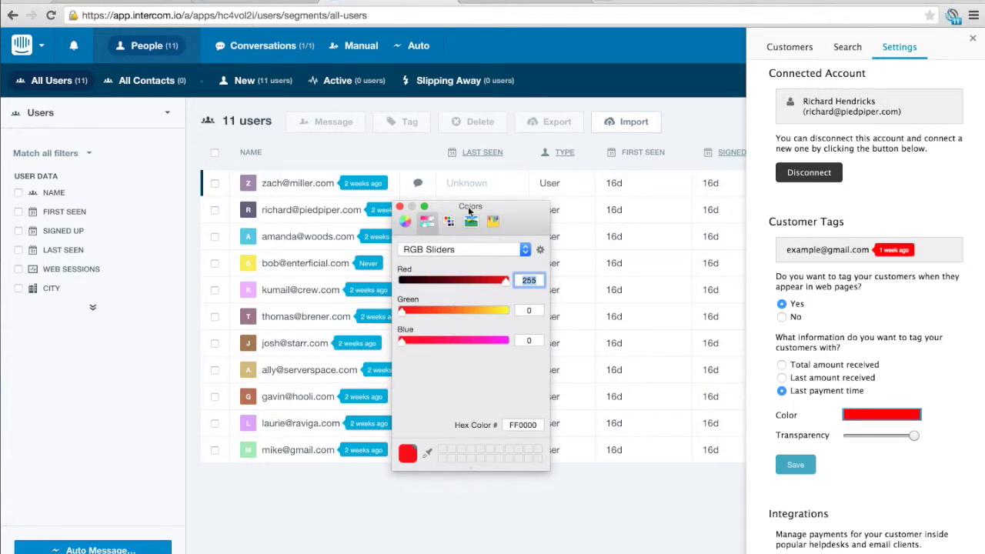
click(400, 206)
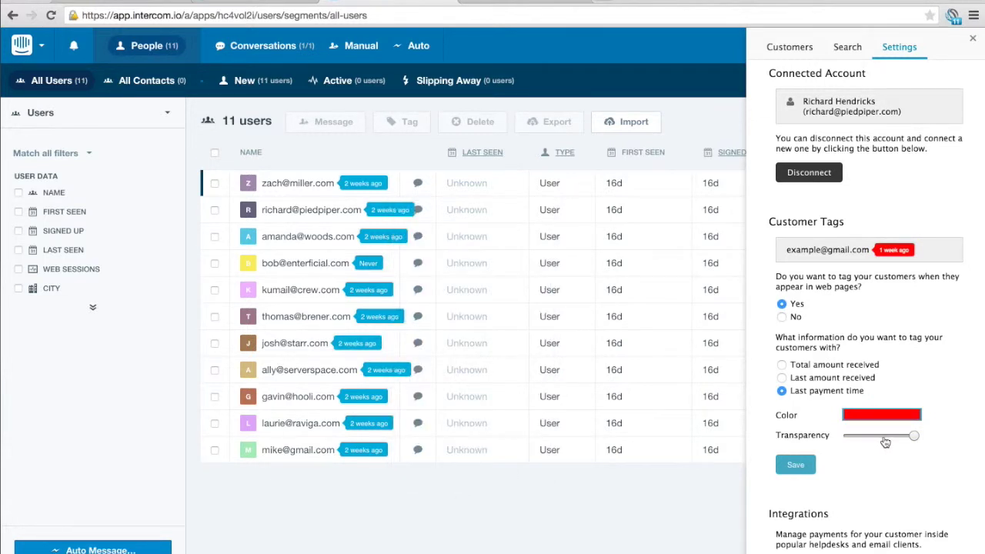
mouse_move(885, 443)
mouse_down()
mouse_move(870, 435)
mouse_move(902, 438)
mouse_move(891, 441)
mouse_up()
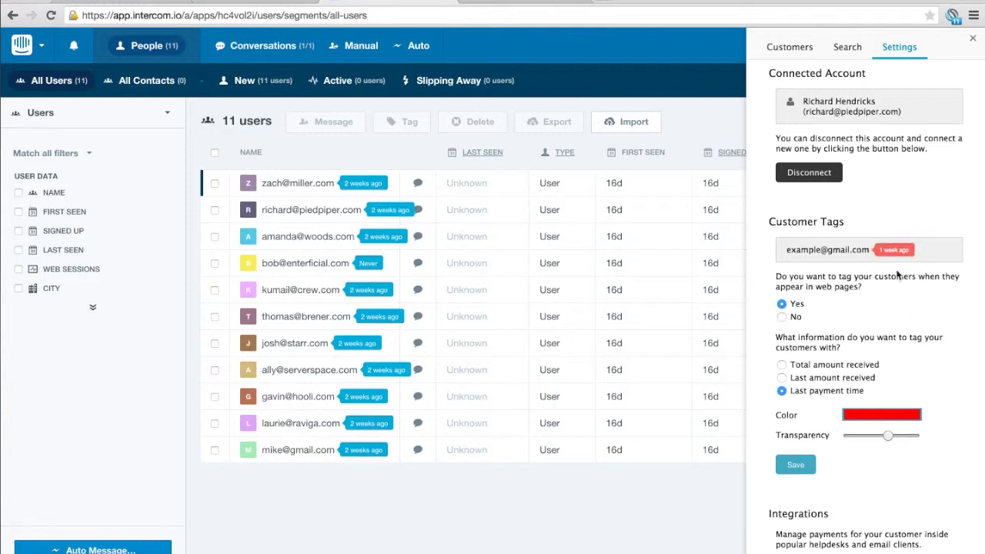
click(806, 471)
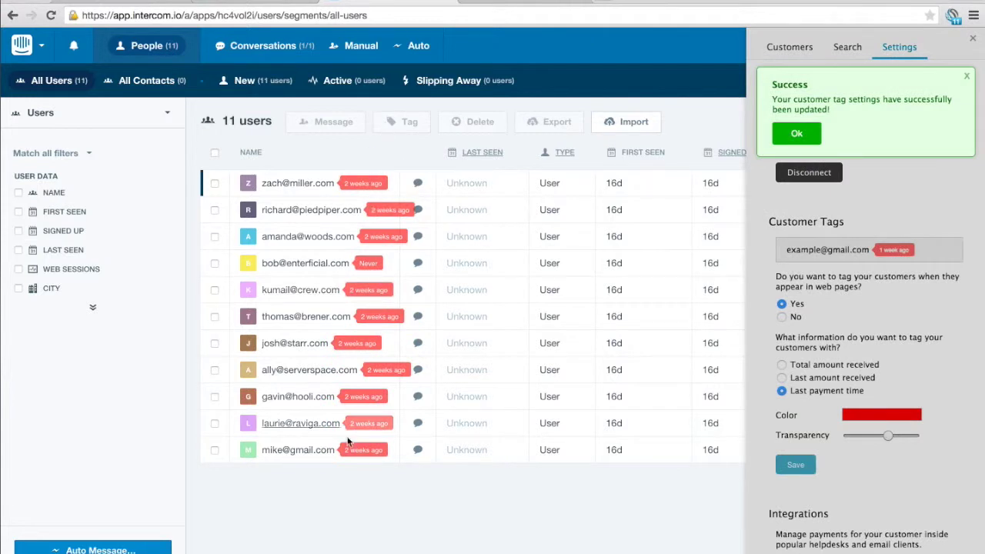
- Show the charges panel for the second user in the Intercom list
click(368, 292)
click(796, 134)
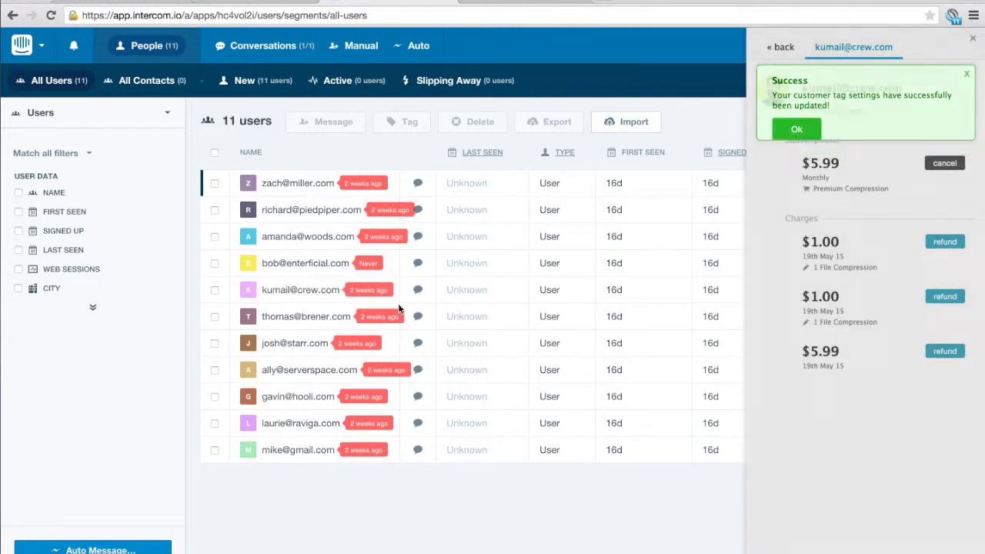
click(389, 210)
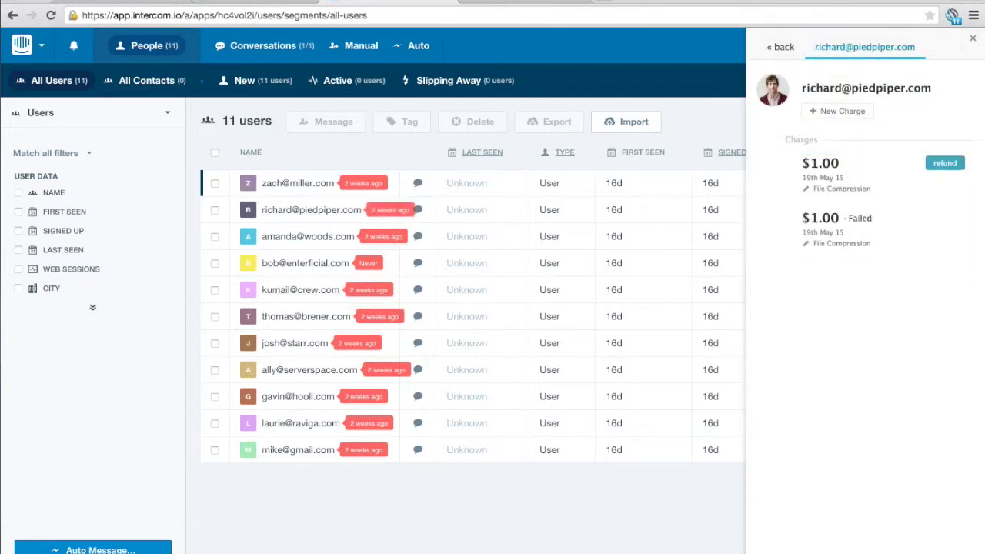
- Turn off the Intercom 'User pages' integration, keep Inbox enabled, and save the settings
click(899, 48)
scroll(857, 398, down, 3)
scroll(856, 399, down, 5)
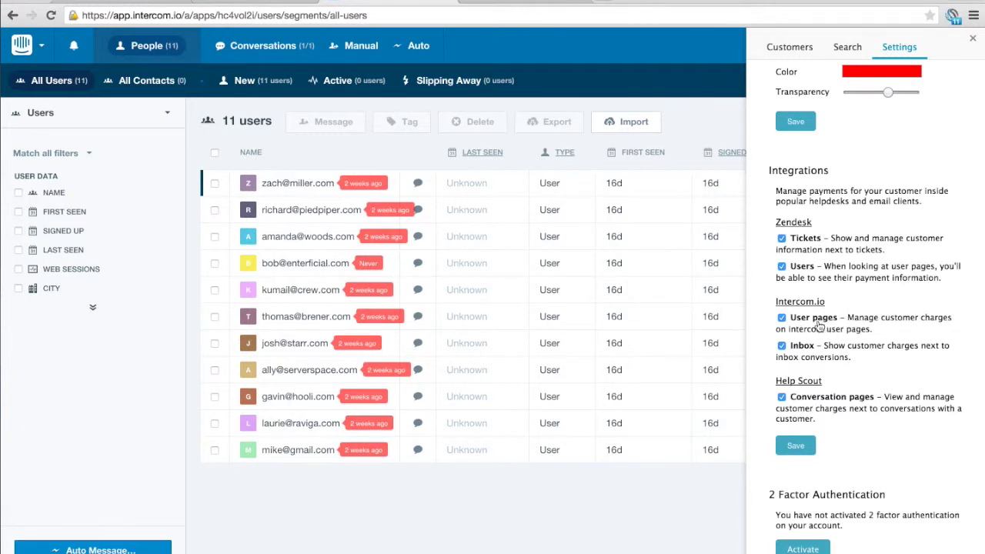
click(859, 351)
click(846, 334)
click(836, 348)
click(796, 445)
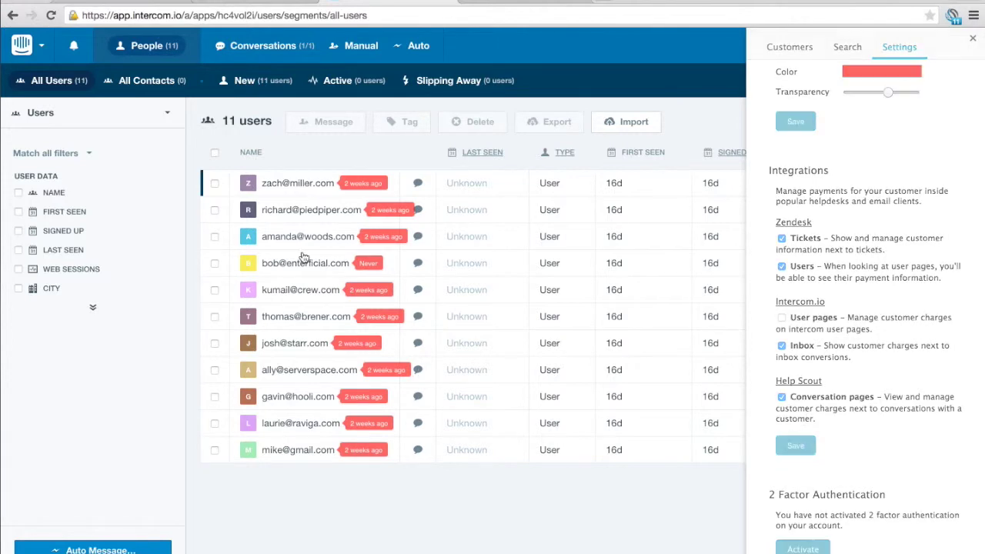
- Open the profile of the user tagged 'Never' and close the ChargeDesk side panel
click(798, 135)
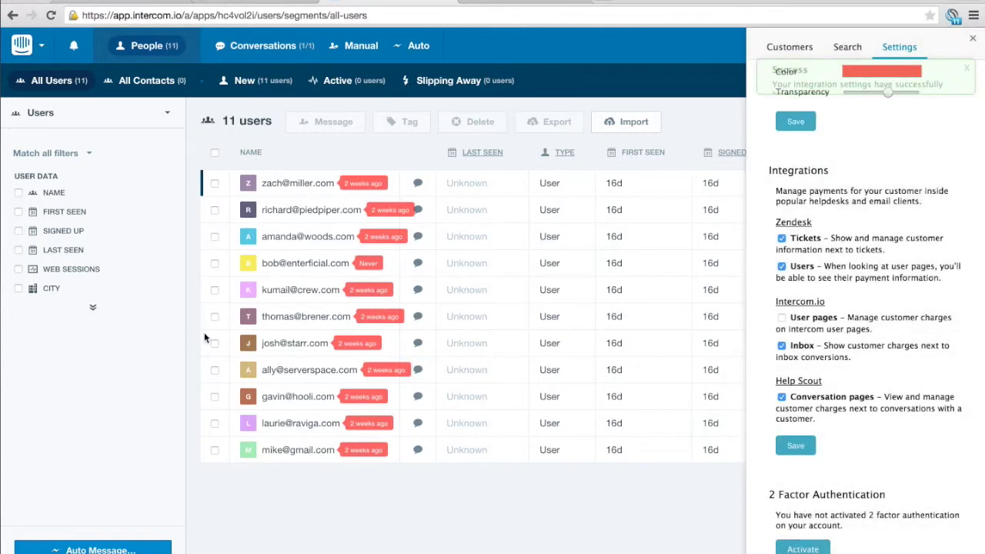
click(305, 264)
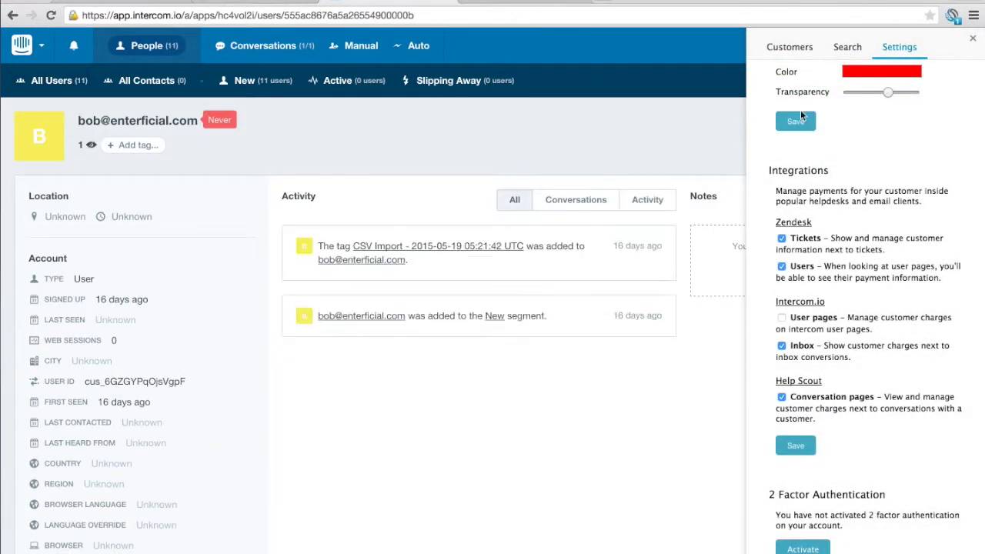
click(972, 38)
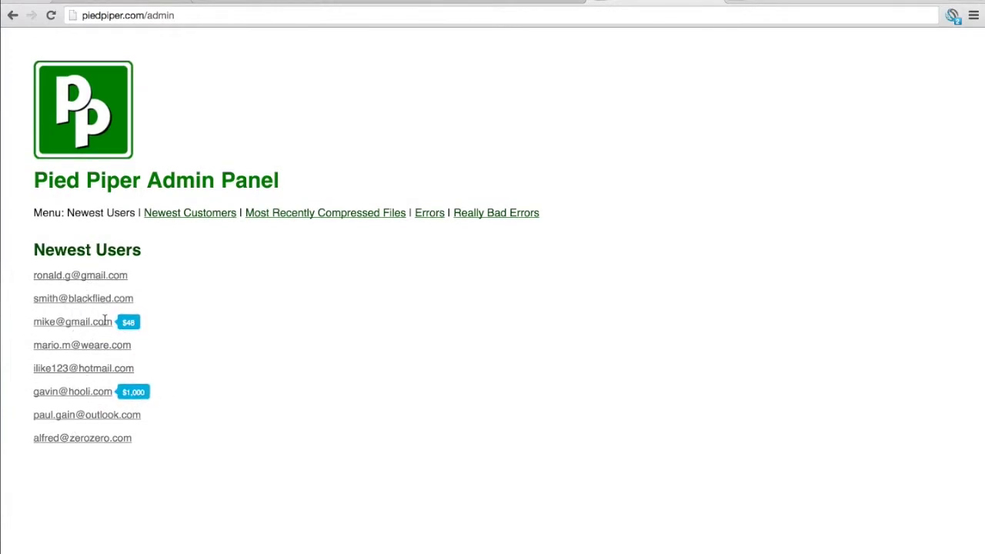
click(130, 324)
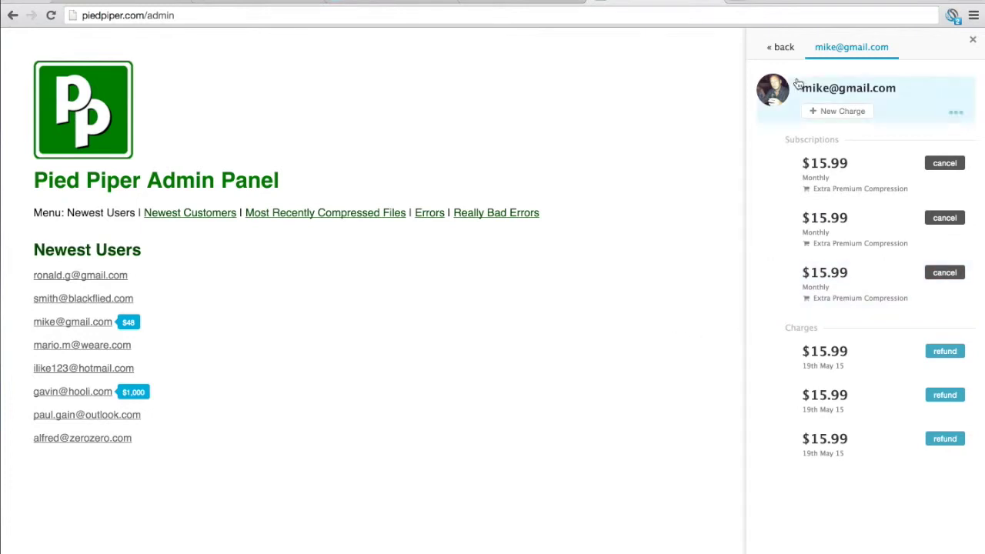
click(952, 17)
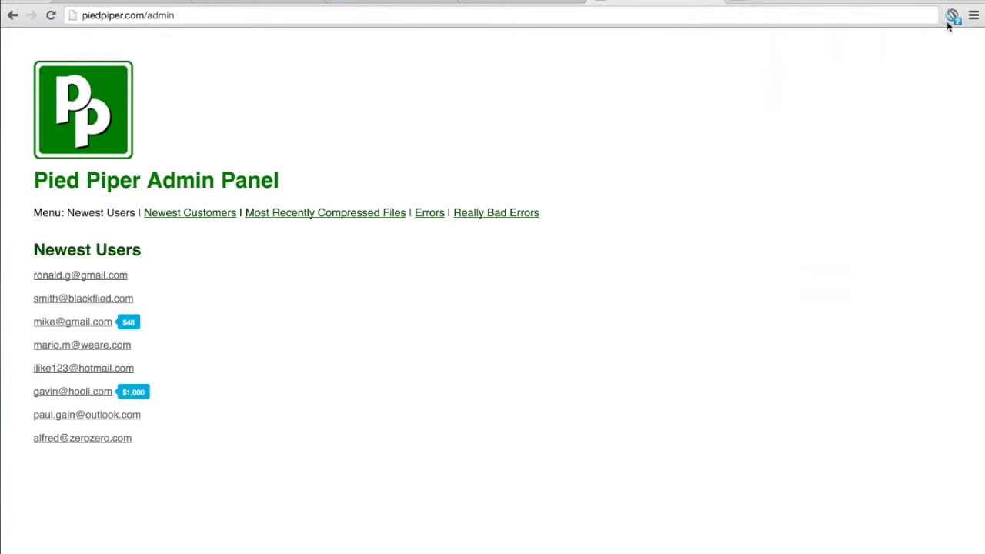
click(952, 18)
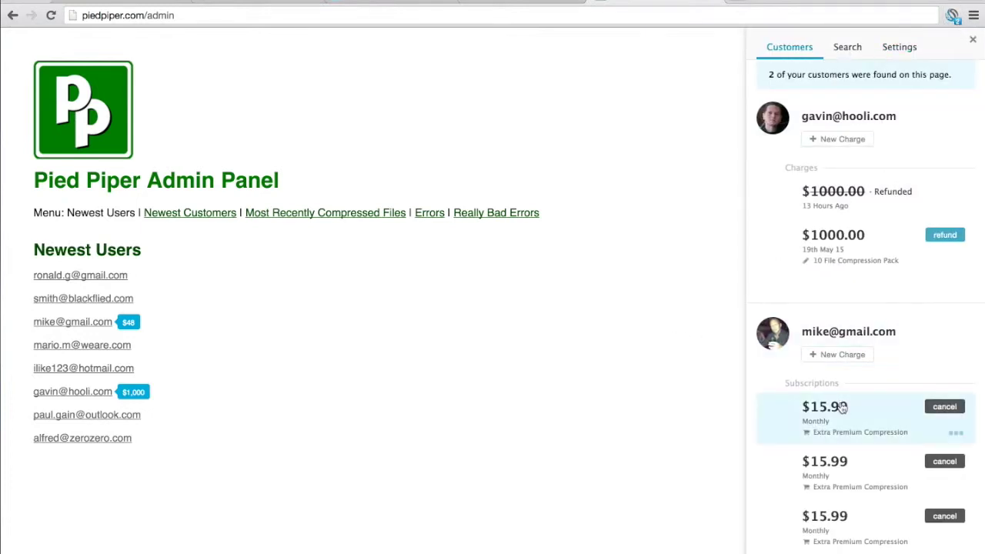
scroll(798, 413, down, 5)
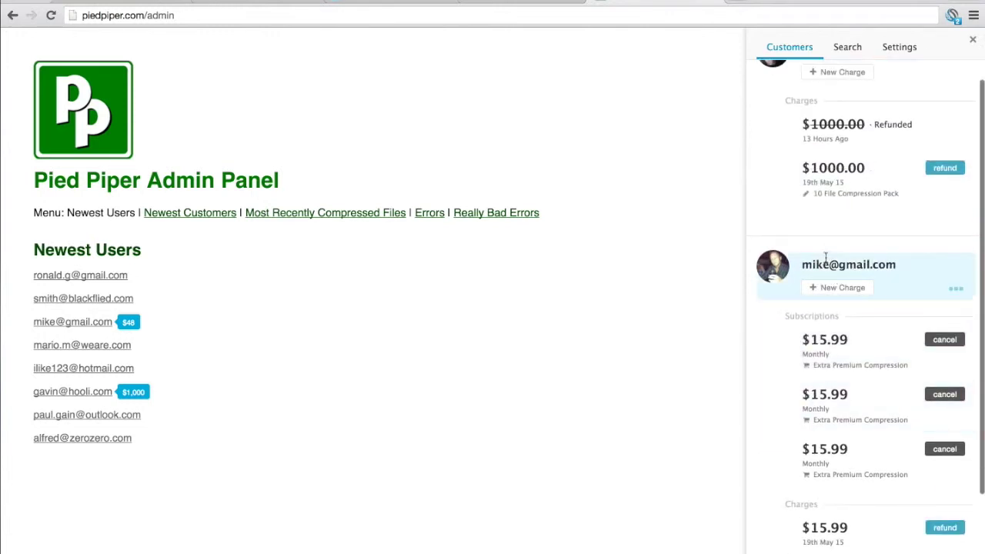
scroll(798, 415, up, 5)
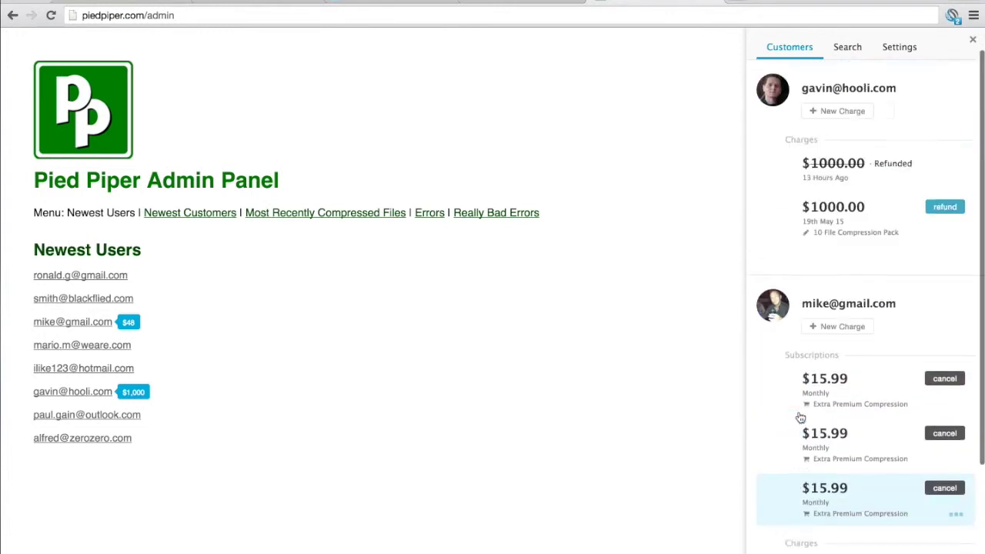
click(972, 41)
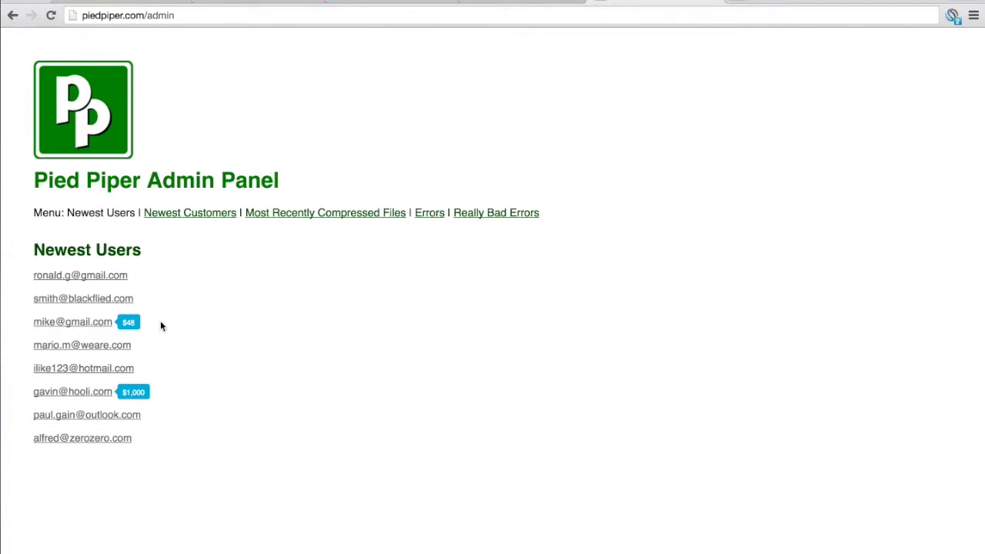